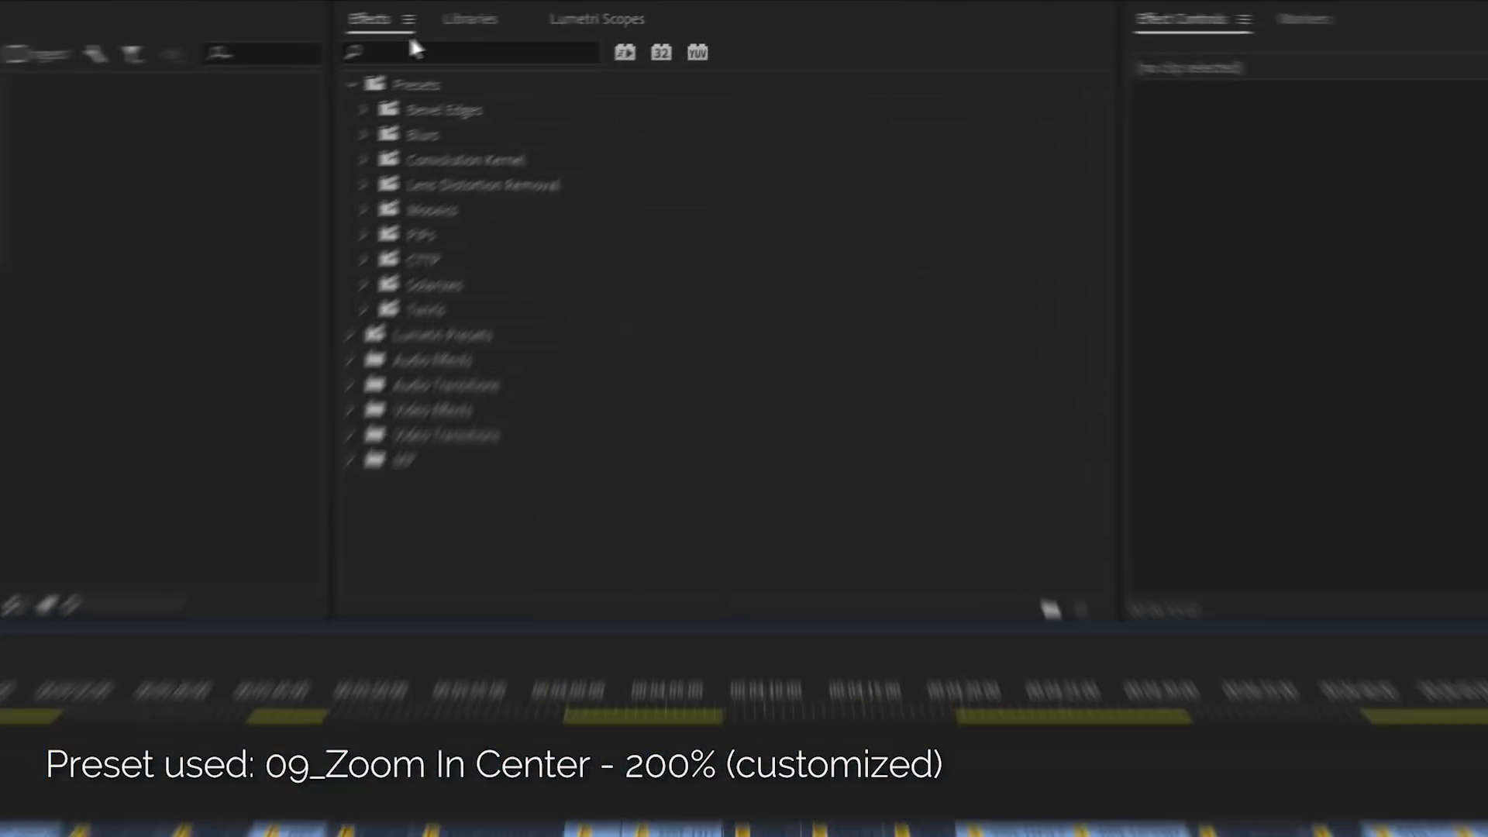
Import the Essential Motion v1.0 preset file from the Effects panel menu to add its 15 zoom presets
click(534, 12)
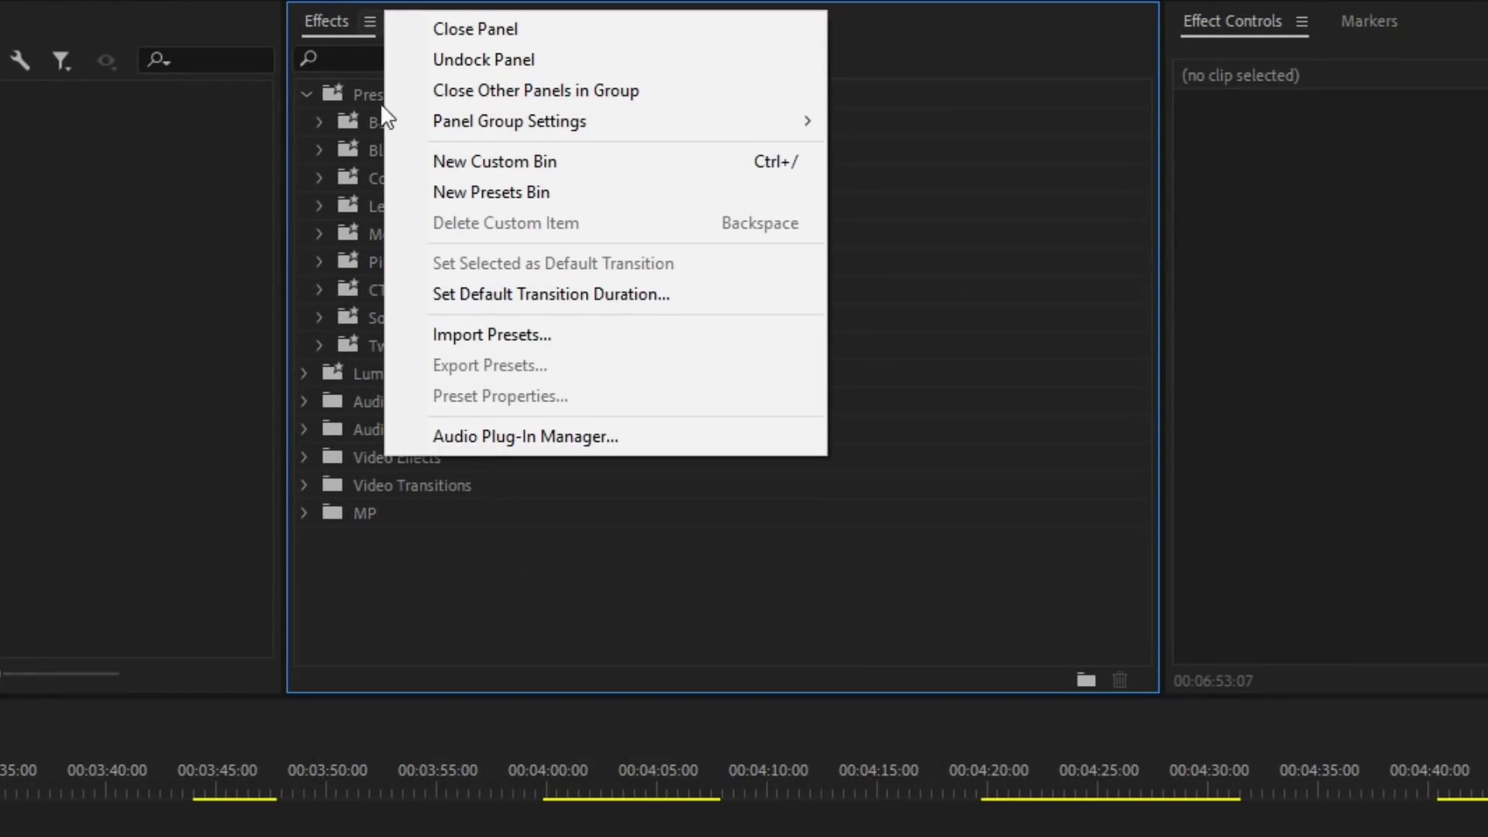
click(526, 330)
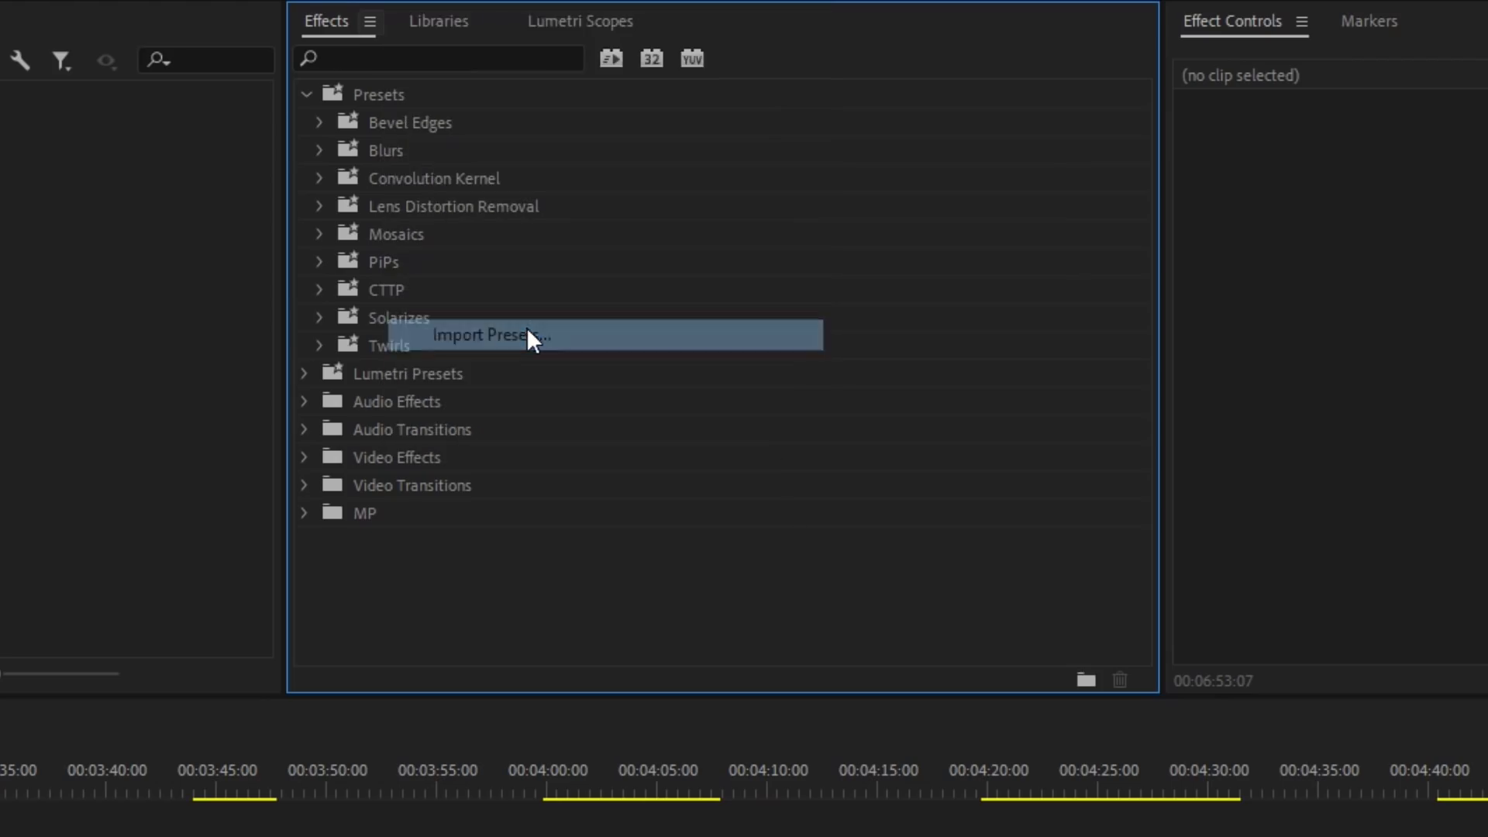
double_click(293, 326)
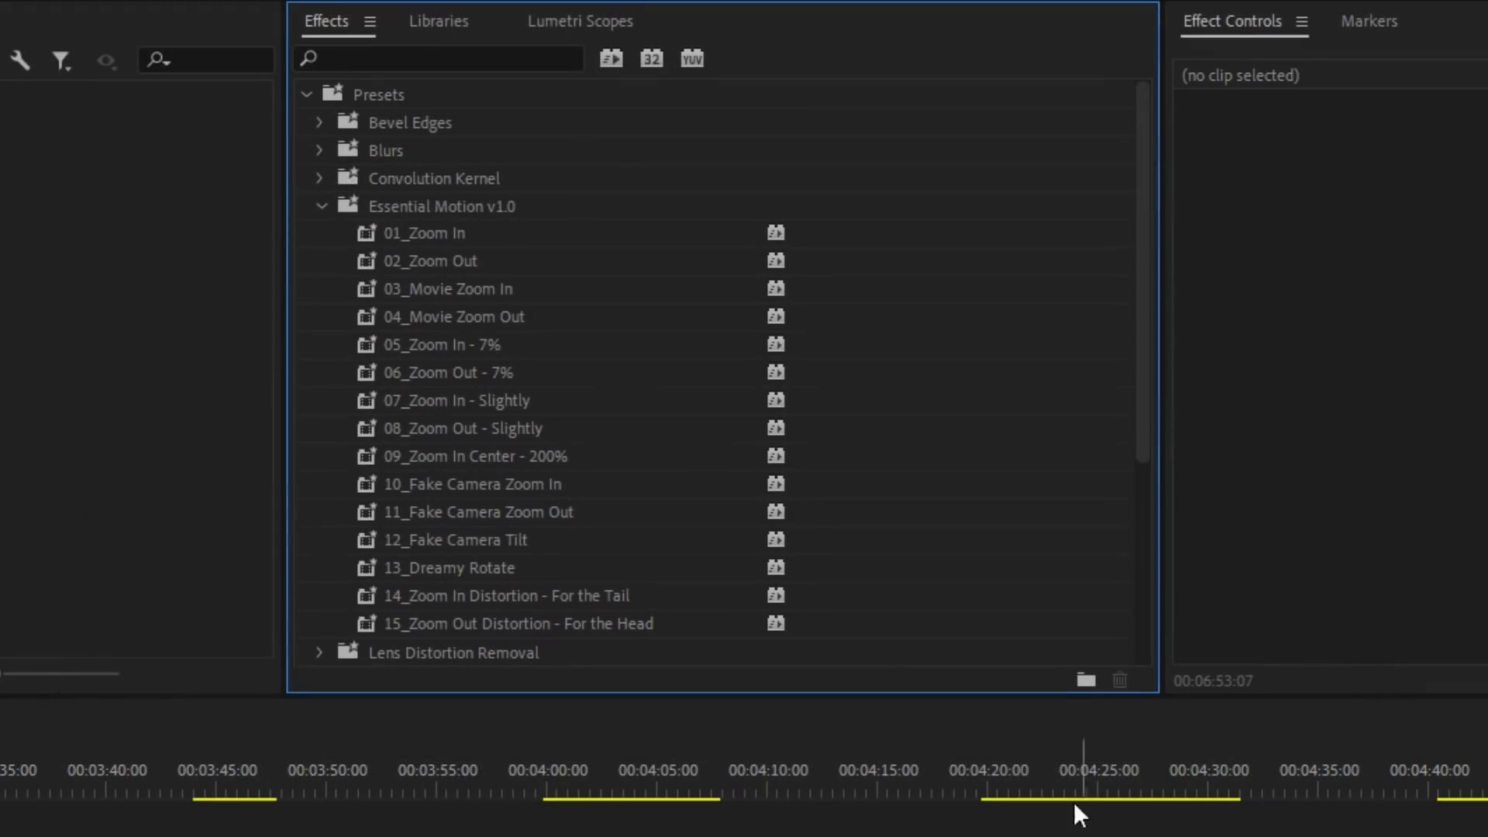
click(440, 204)
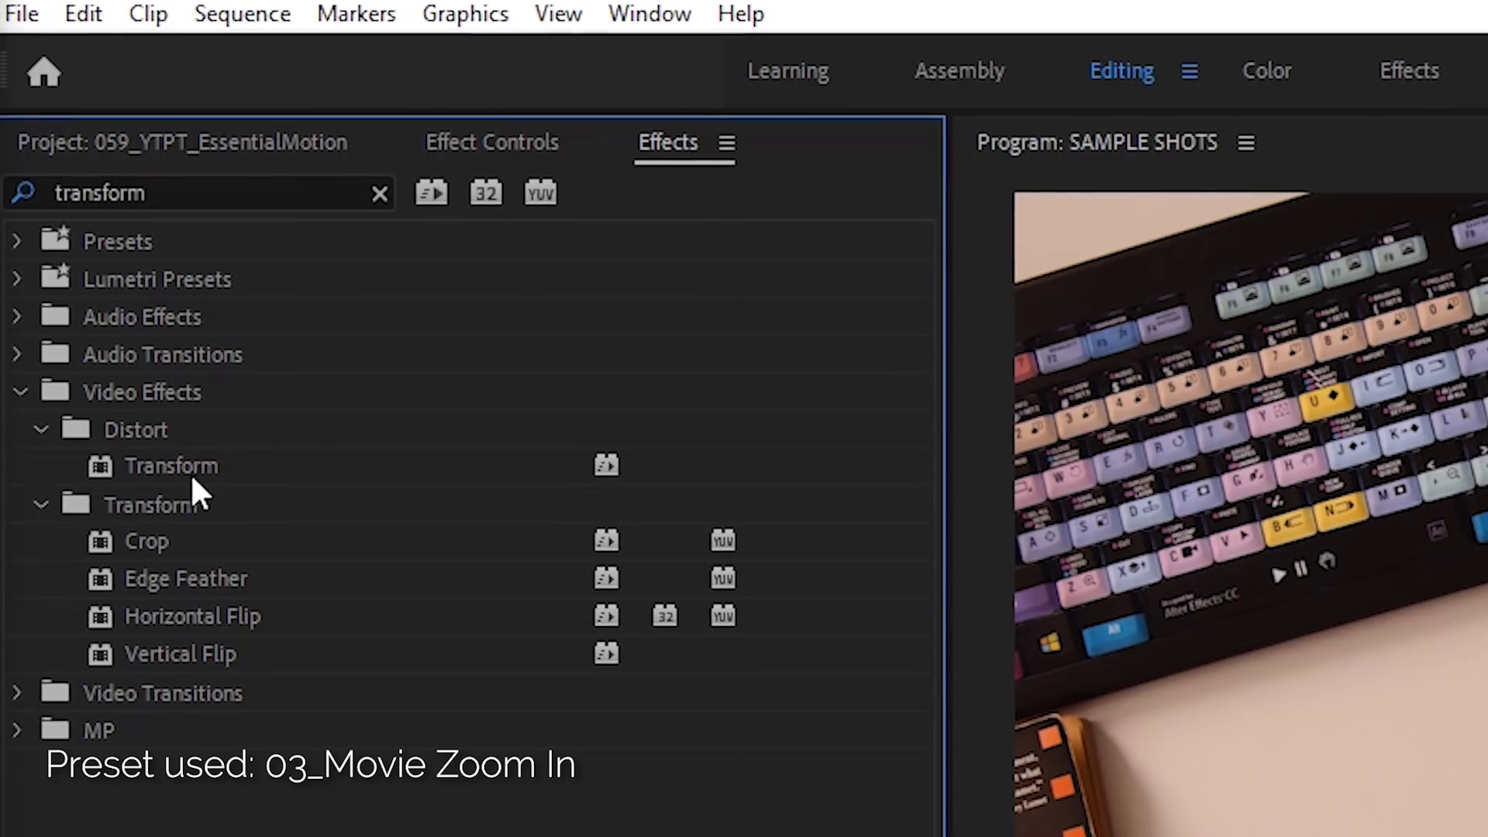
Add Transform with a Scale keyframe, then set the sequence frame size to 1080 x 1920
click(237, 466)
click(73, 371)
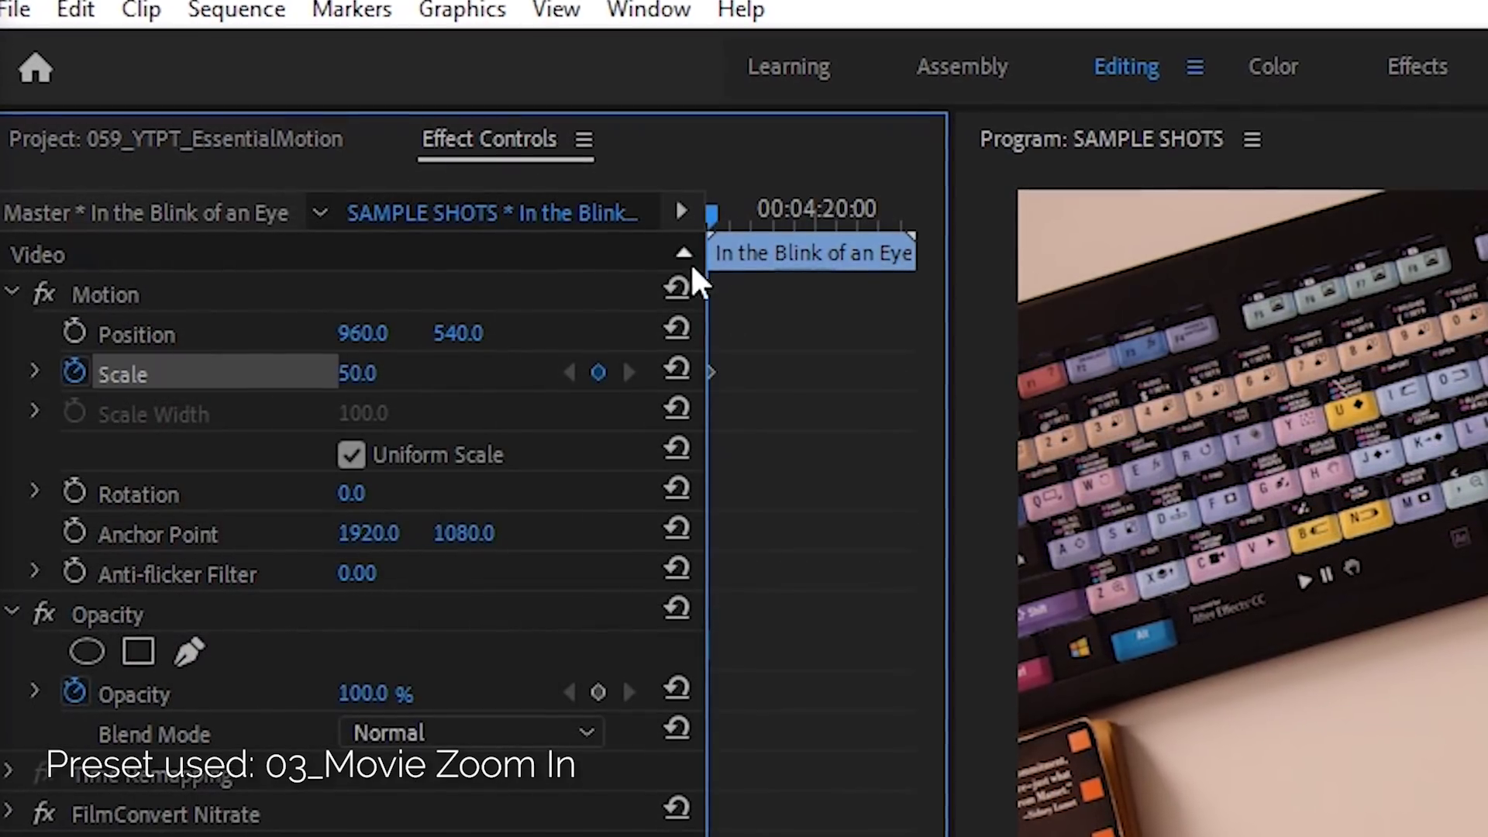
drag(732, 219, 872, 228)
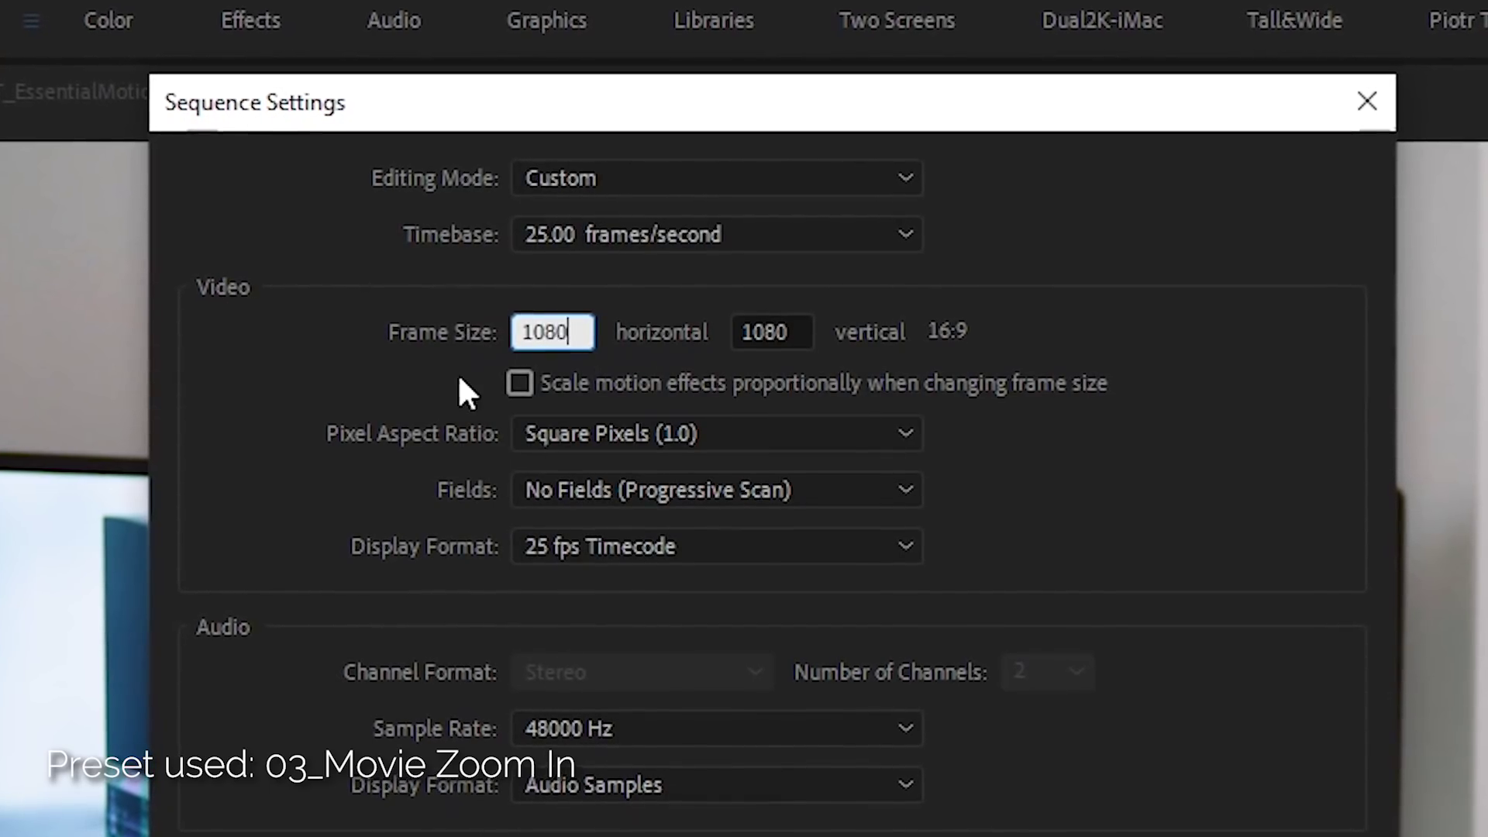
key(Tab)
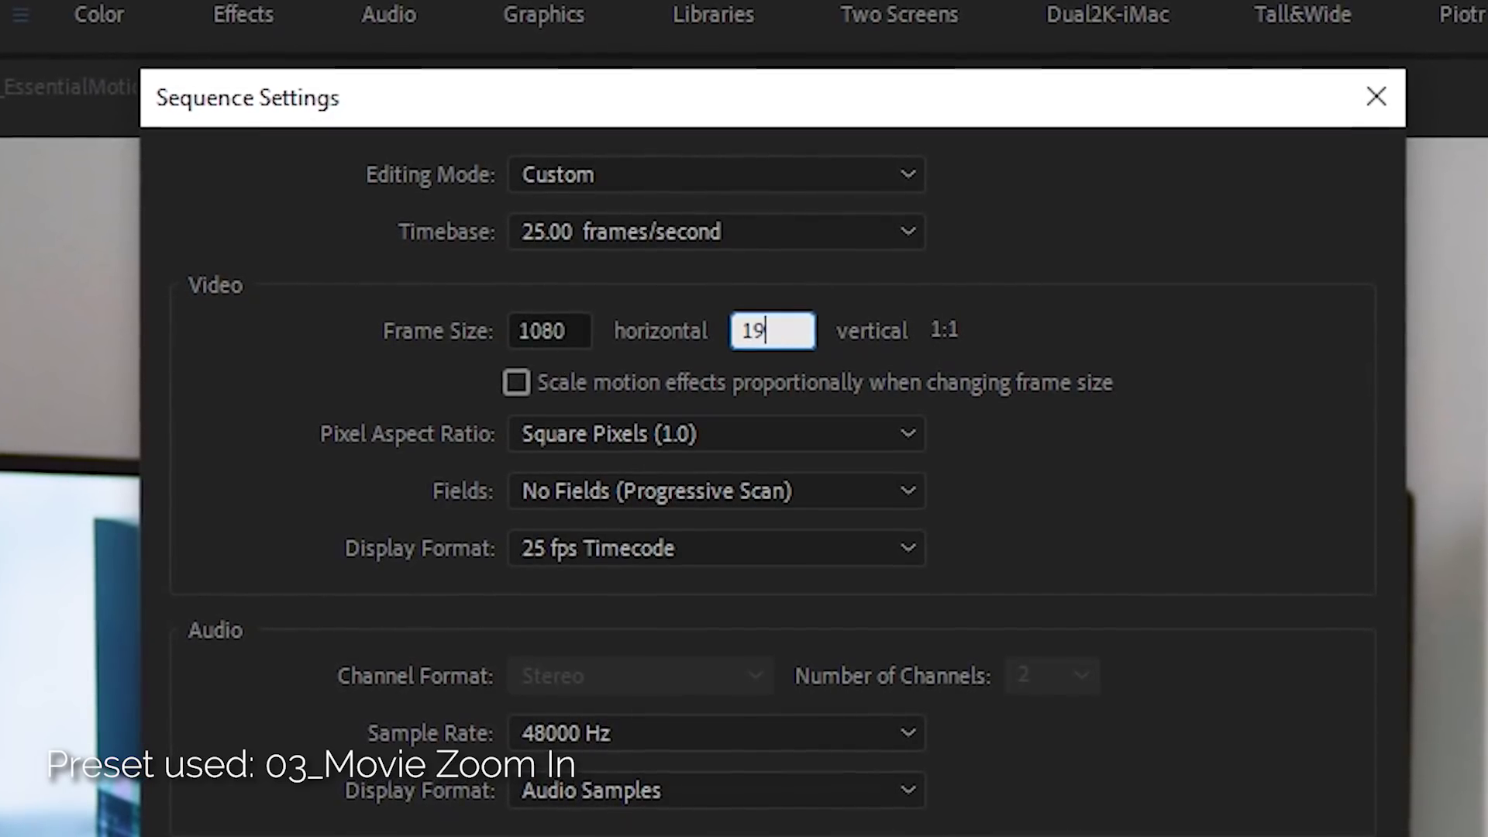
key(Tab)
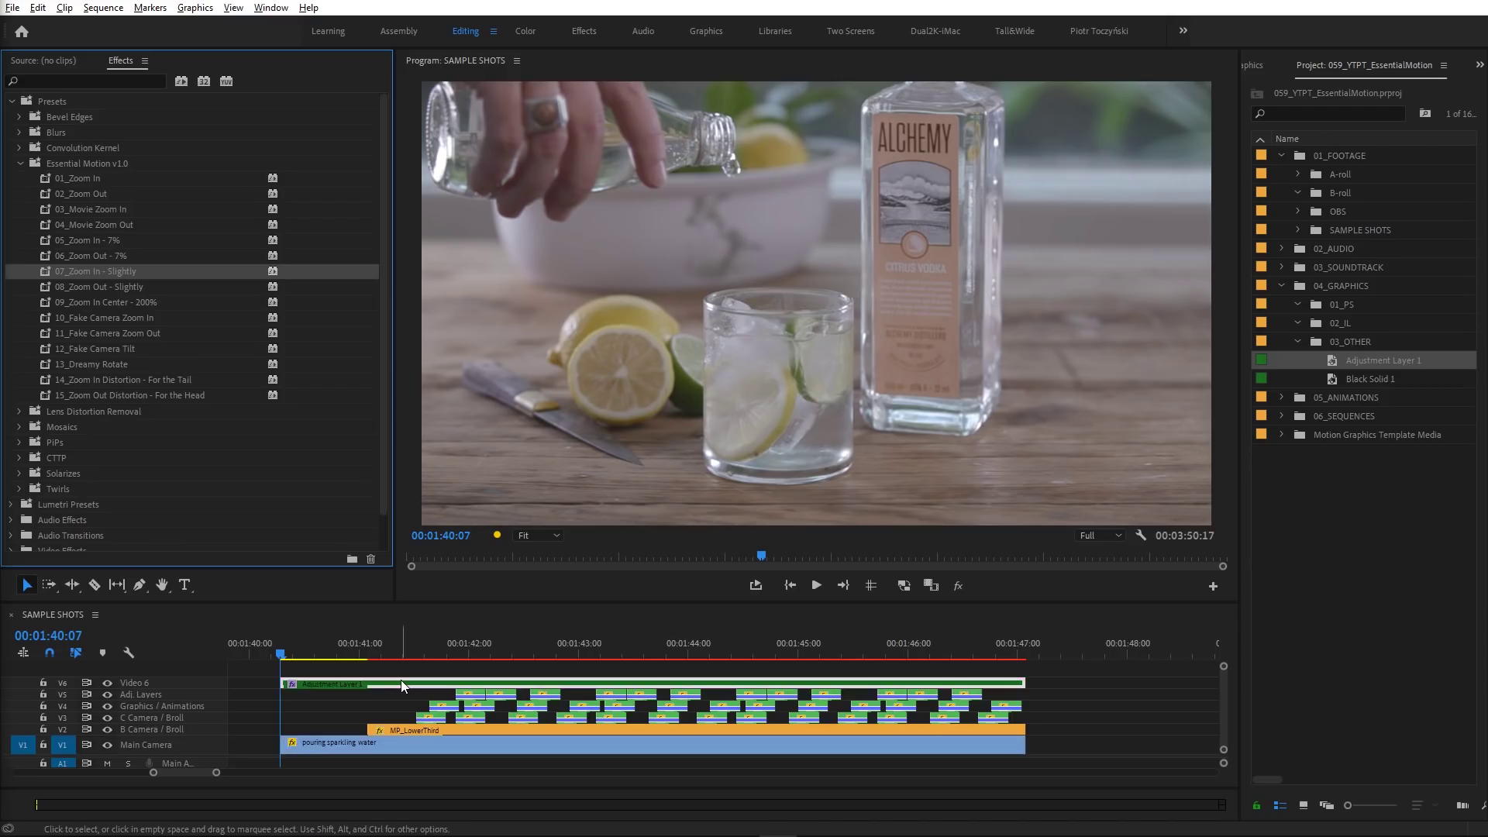
Nest the stacked clips, Alt-drag a copy of Adjustment Layer 1 over the AD-Promo clips, and preview
drag(815, 701, 433, 718)
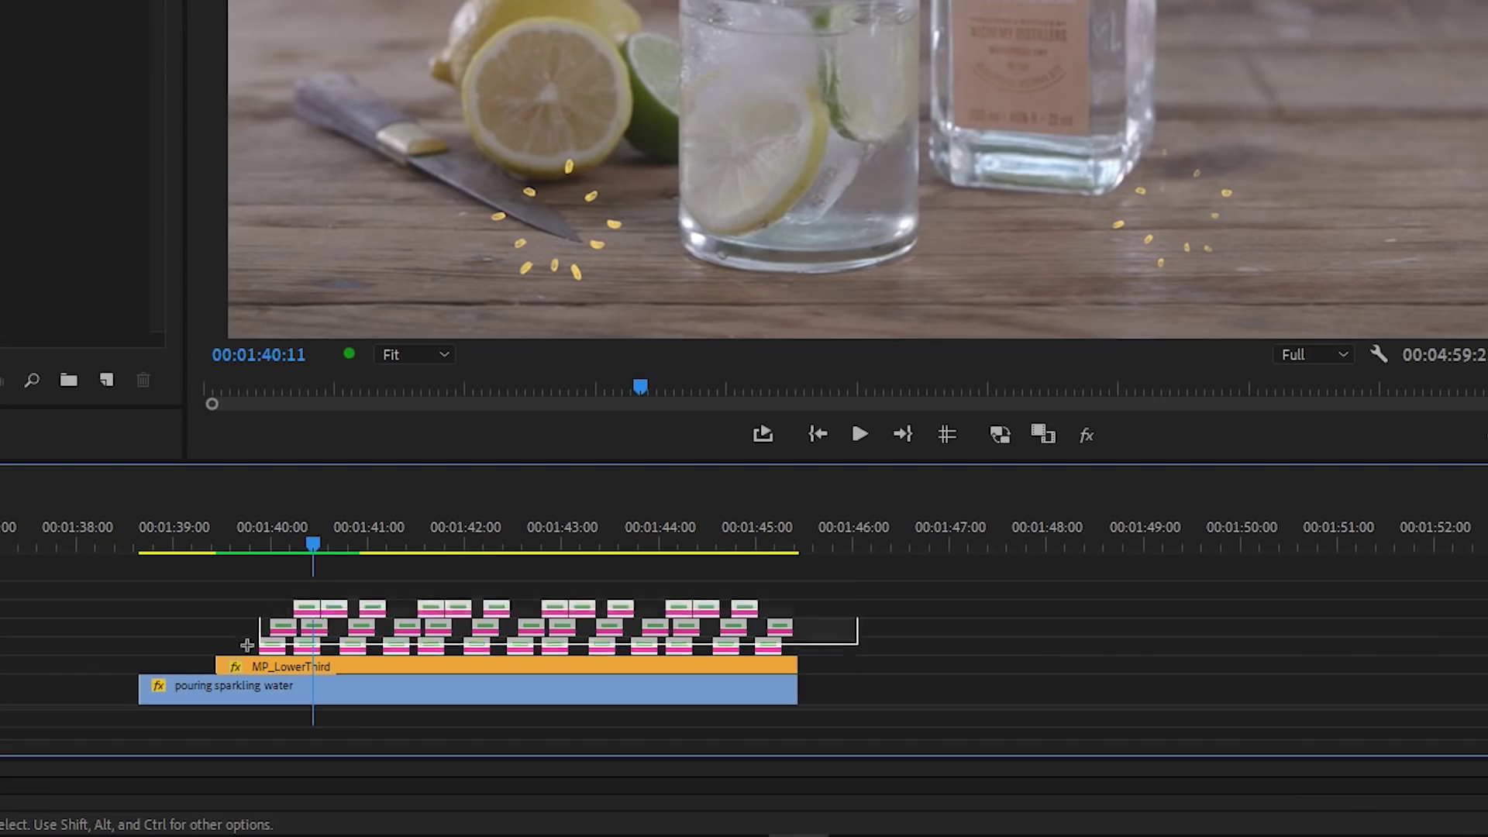
right_click(390, 689)
click(563, 126)
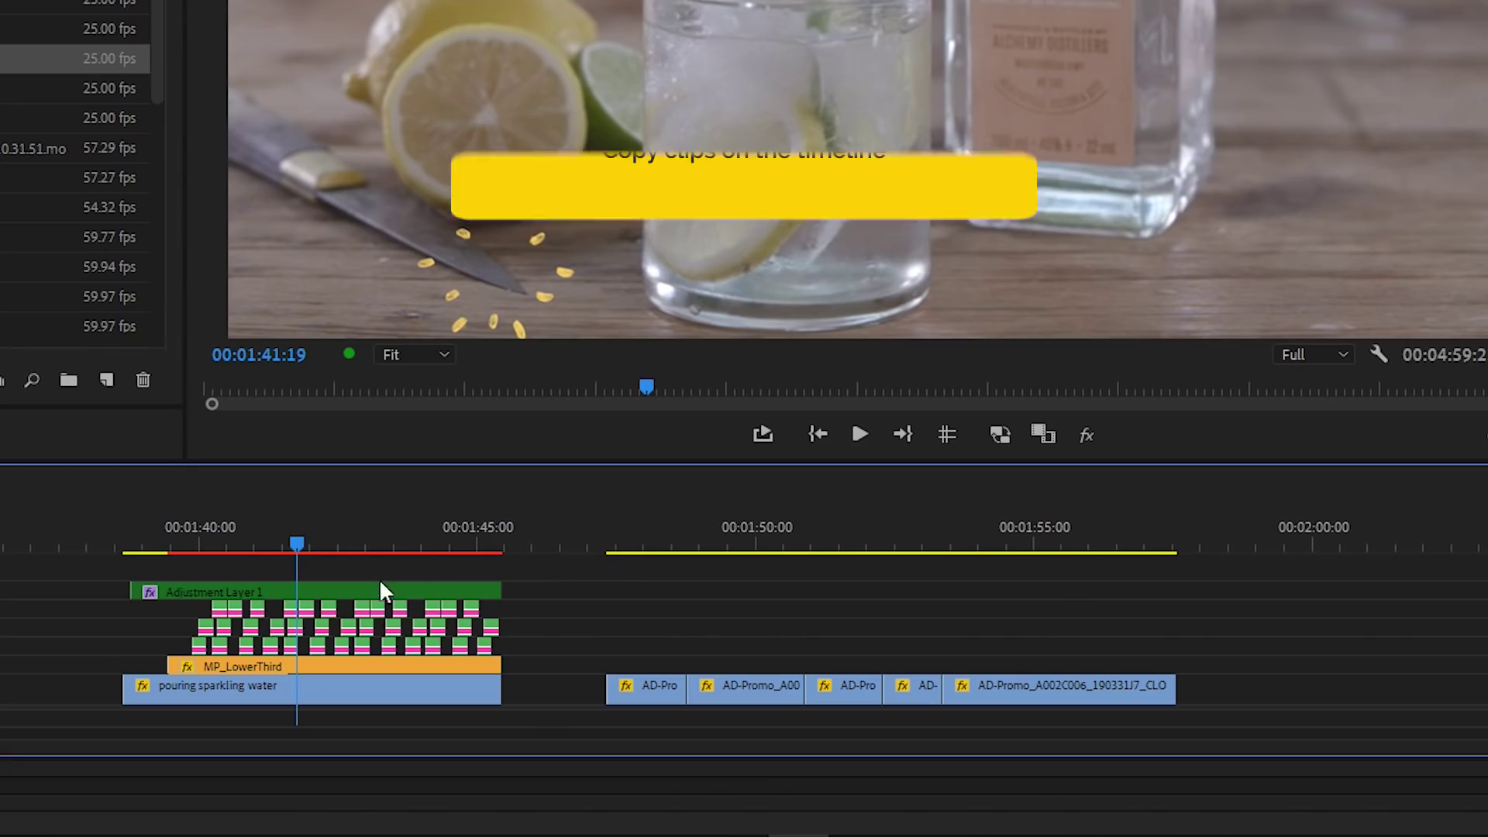
drag(340, 585, 817, 662)
key(space)
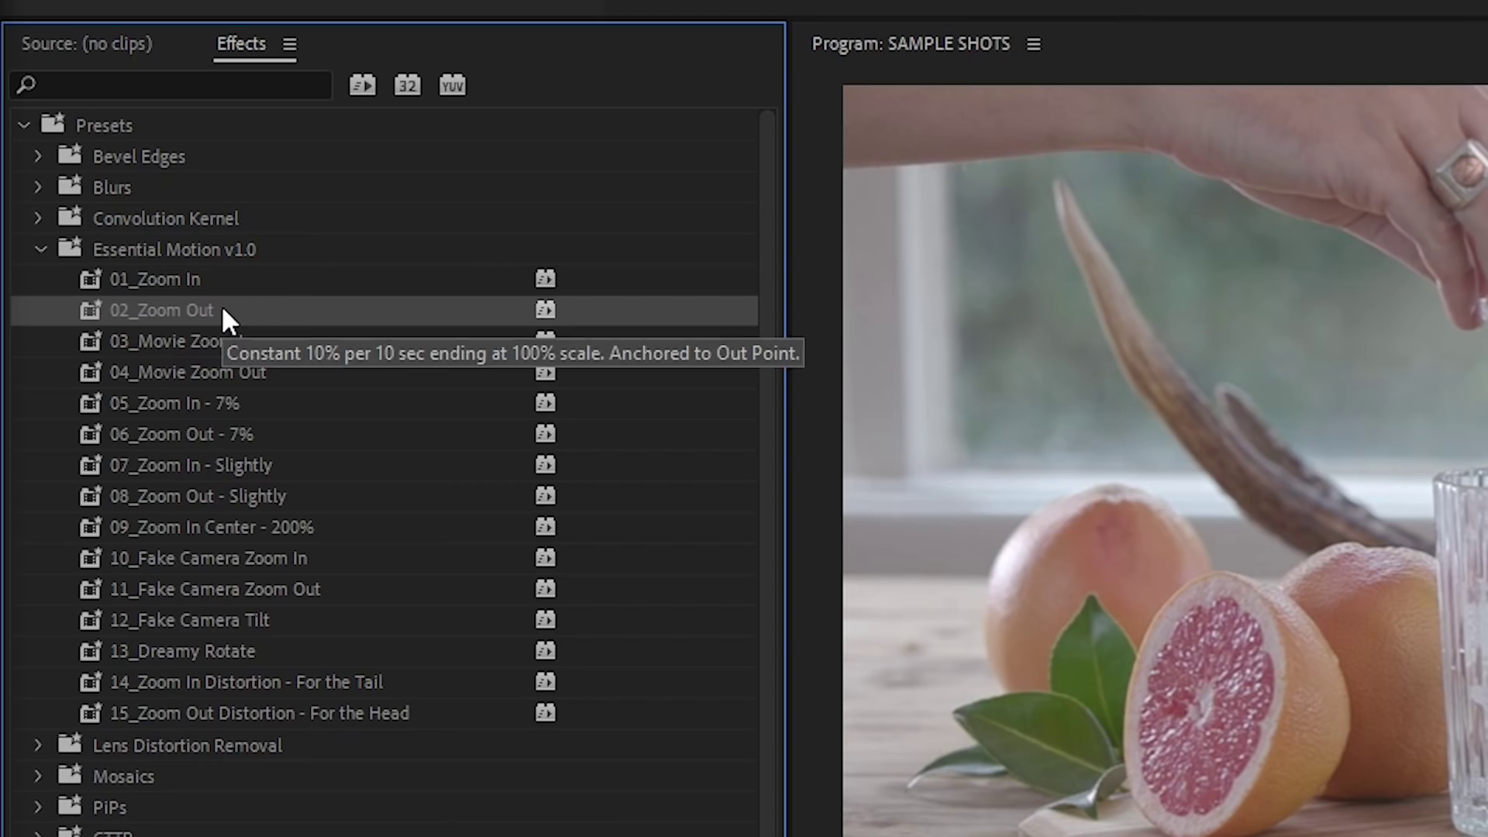
Drop the 02_Zoom Out preset from Effects onto Adjustment Layer 1 over the AD-Promo clips
drag(222, 309, 874, 836)
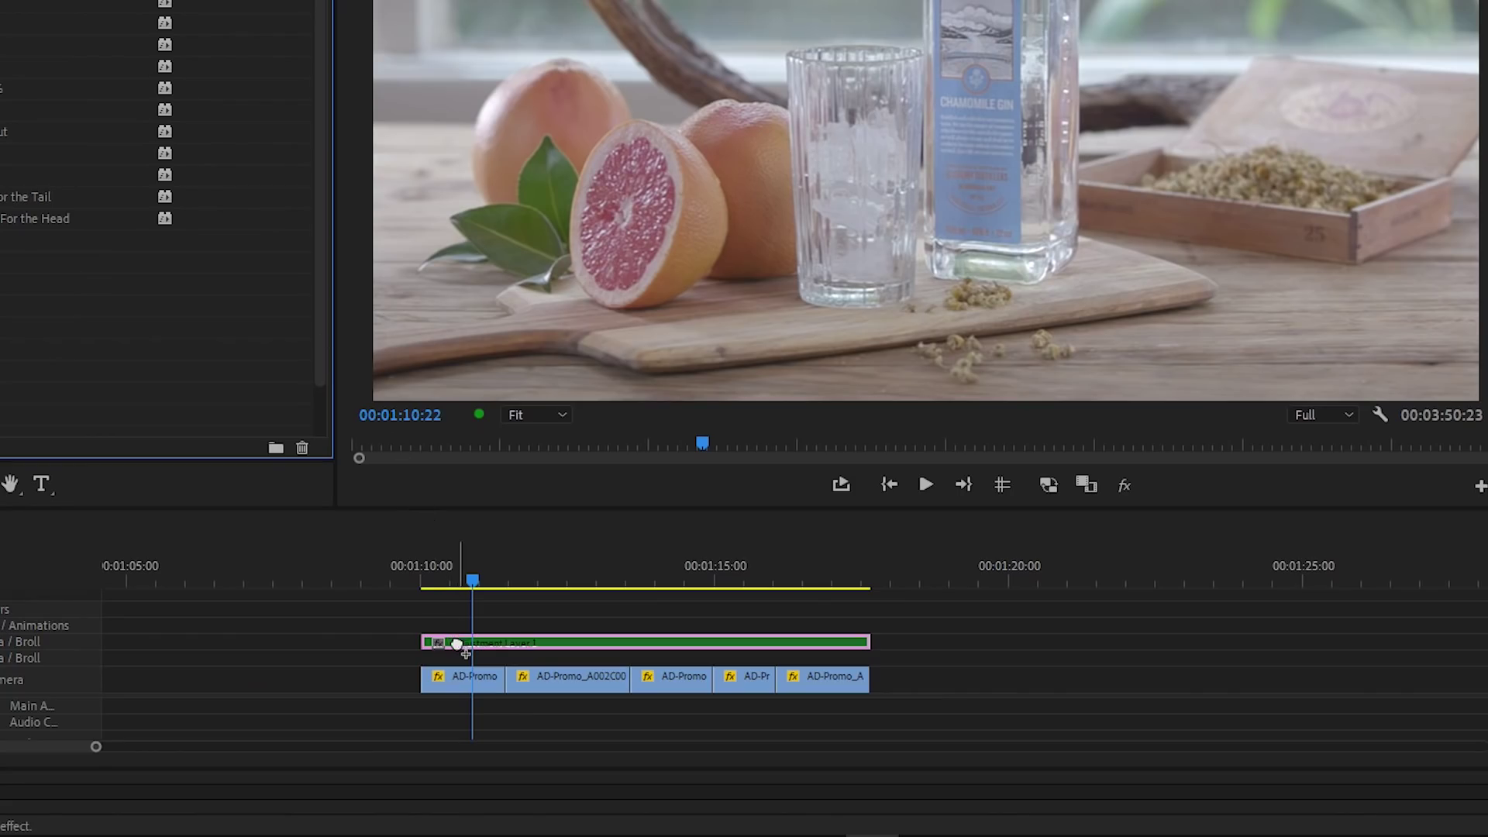
drag(457, 644, 458, 647)
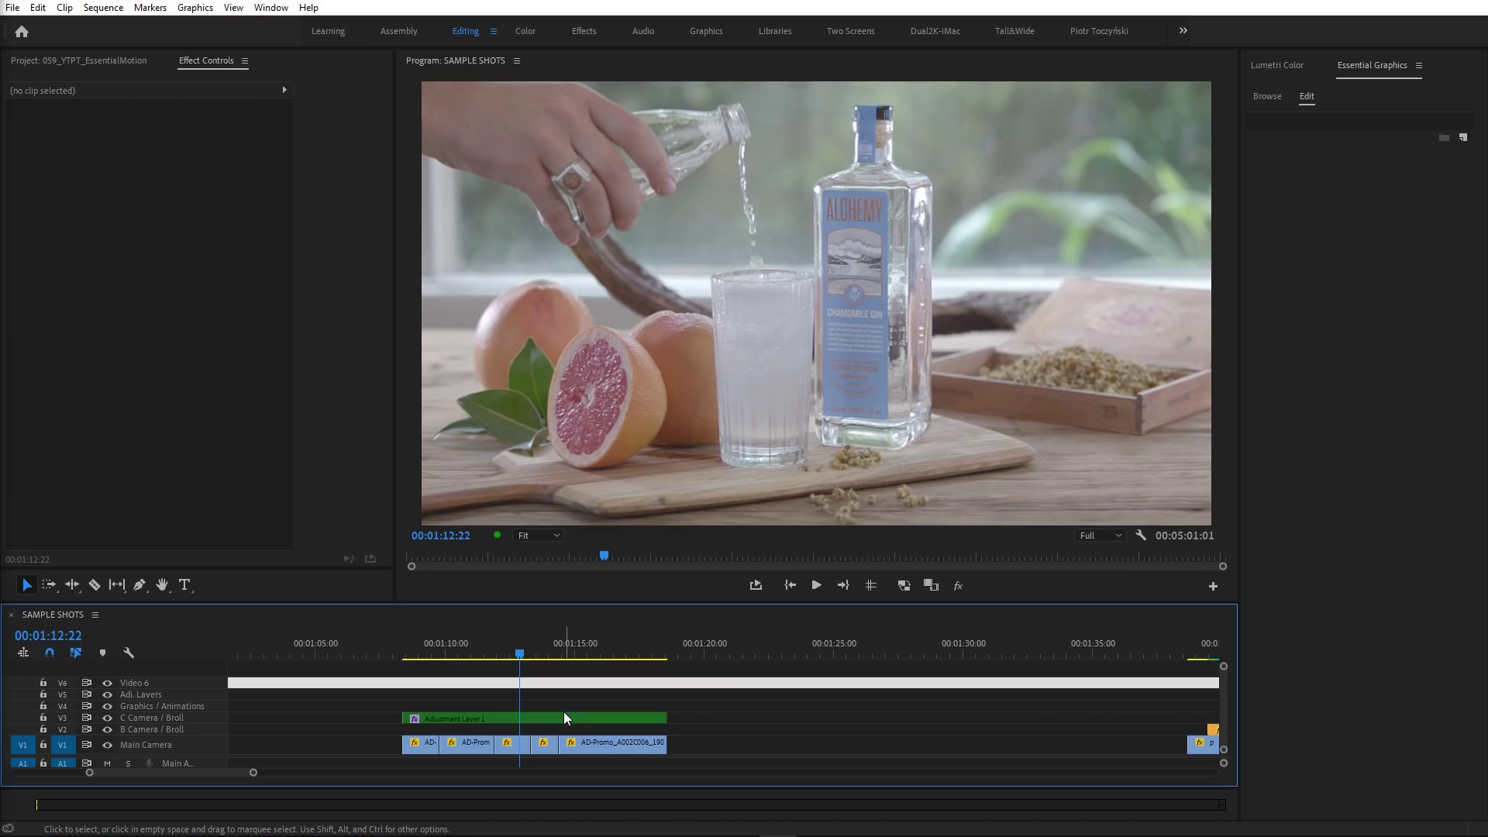
Save the adjustment layer's Transform as an Anchor to In Point preset; lengthen 059_example5.mov about three seconds
click(558, 716)
click(113, 335)
right_click(113, 335)
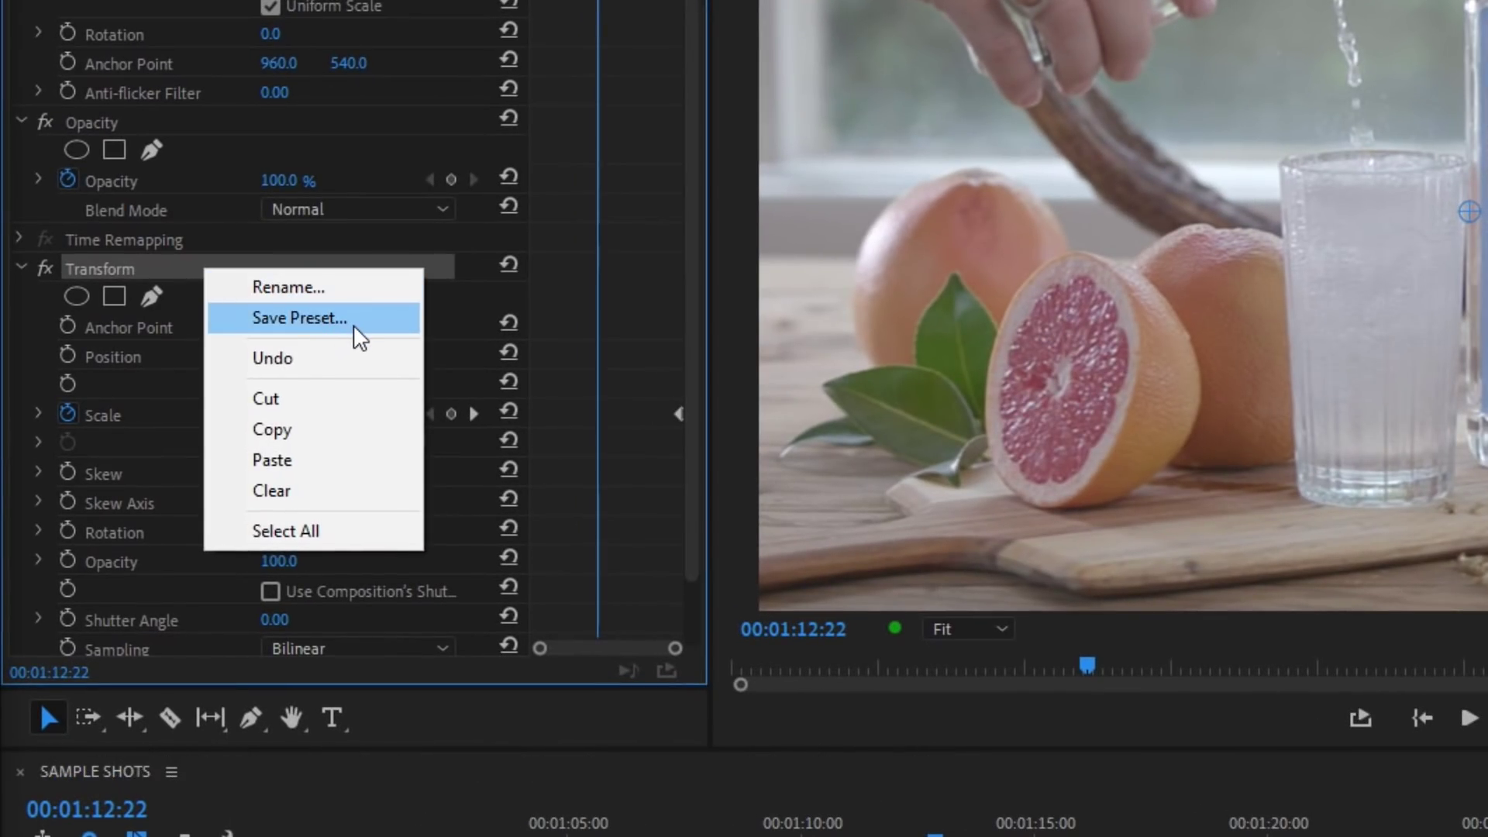
click(359, 333)
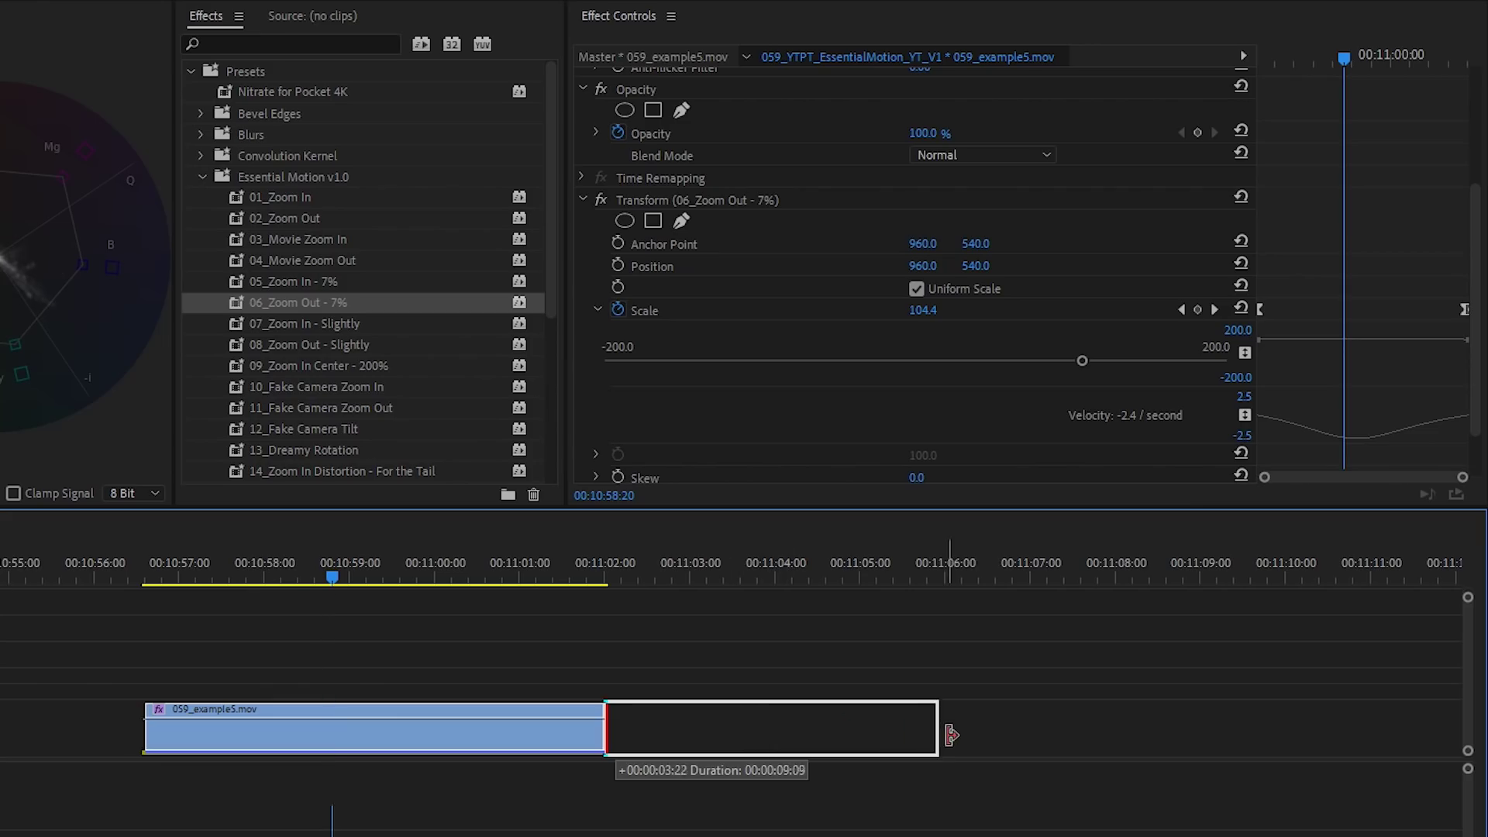
drag(951, 735, 954, 733)
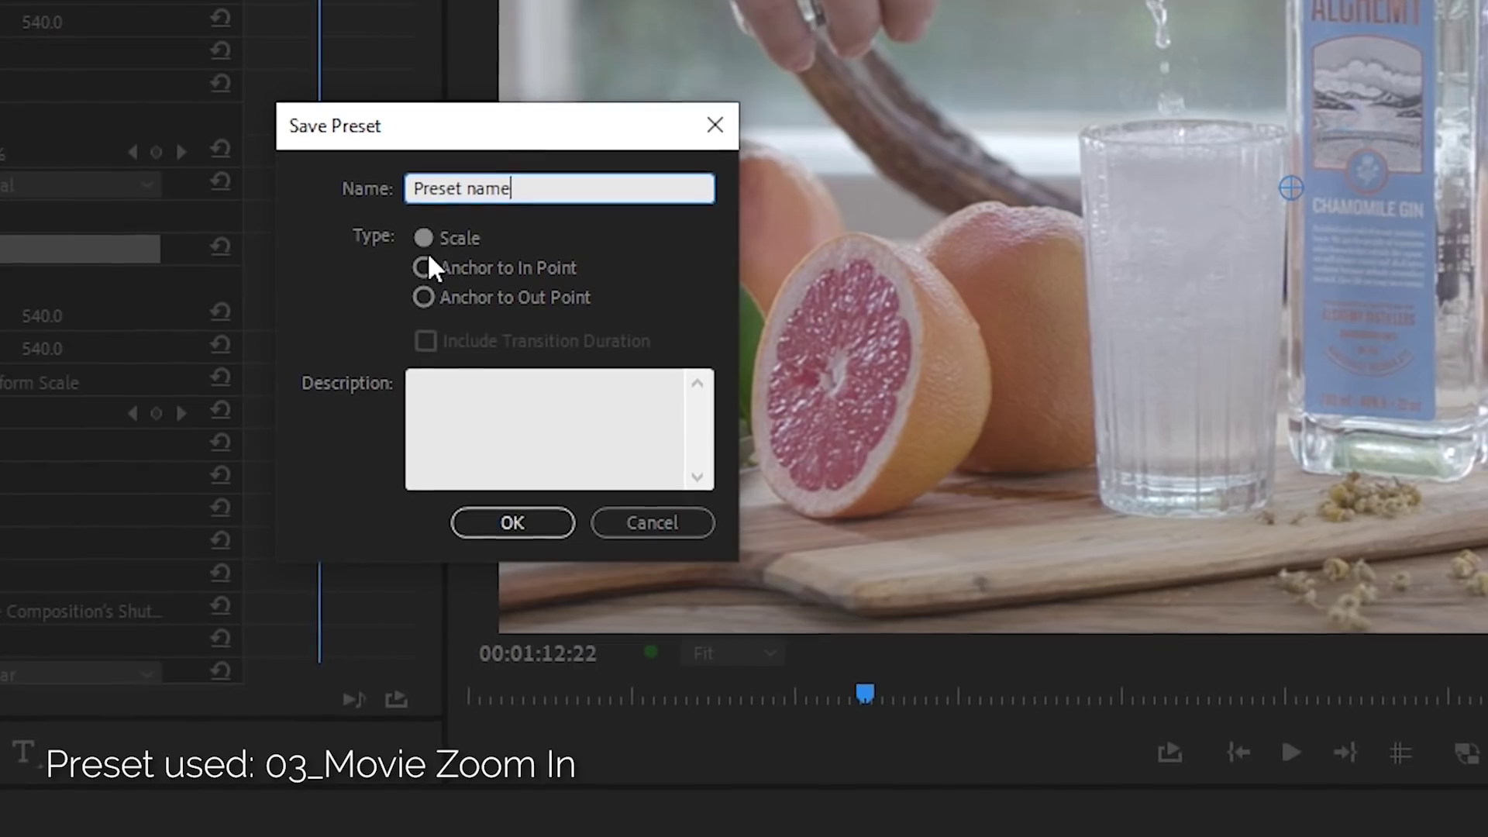
click(424, 267)
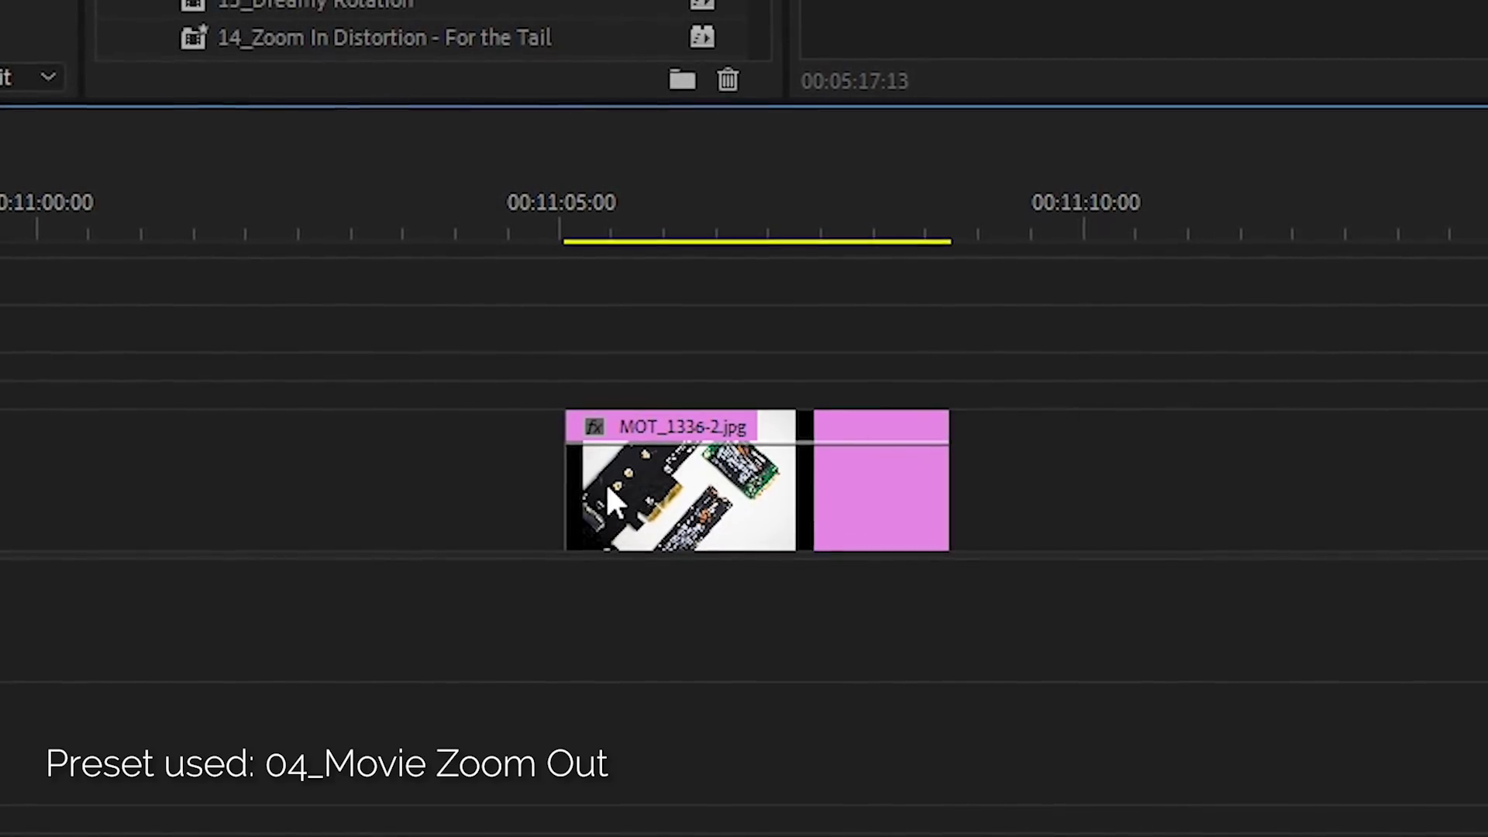
Trim MOT_1336-2.jpg to start earlier and drag the last AD-Promo clip's end further right
drag(592, 484, 492, 504)
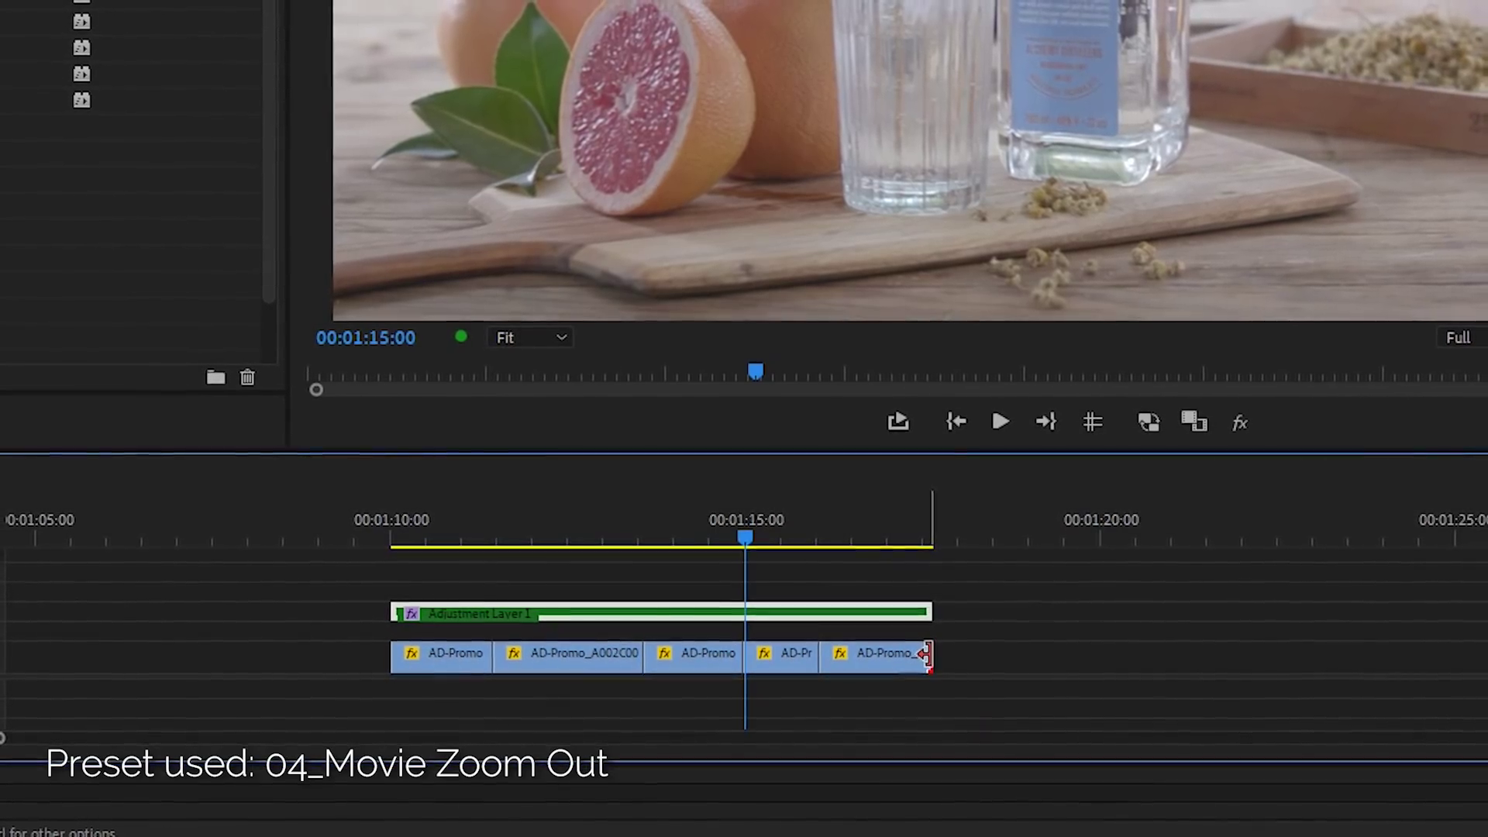
drag(922, 651, 1085, 650)
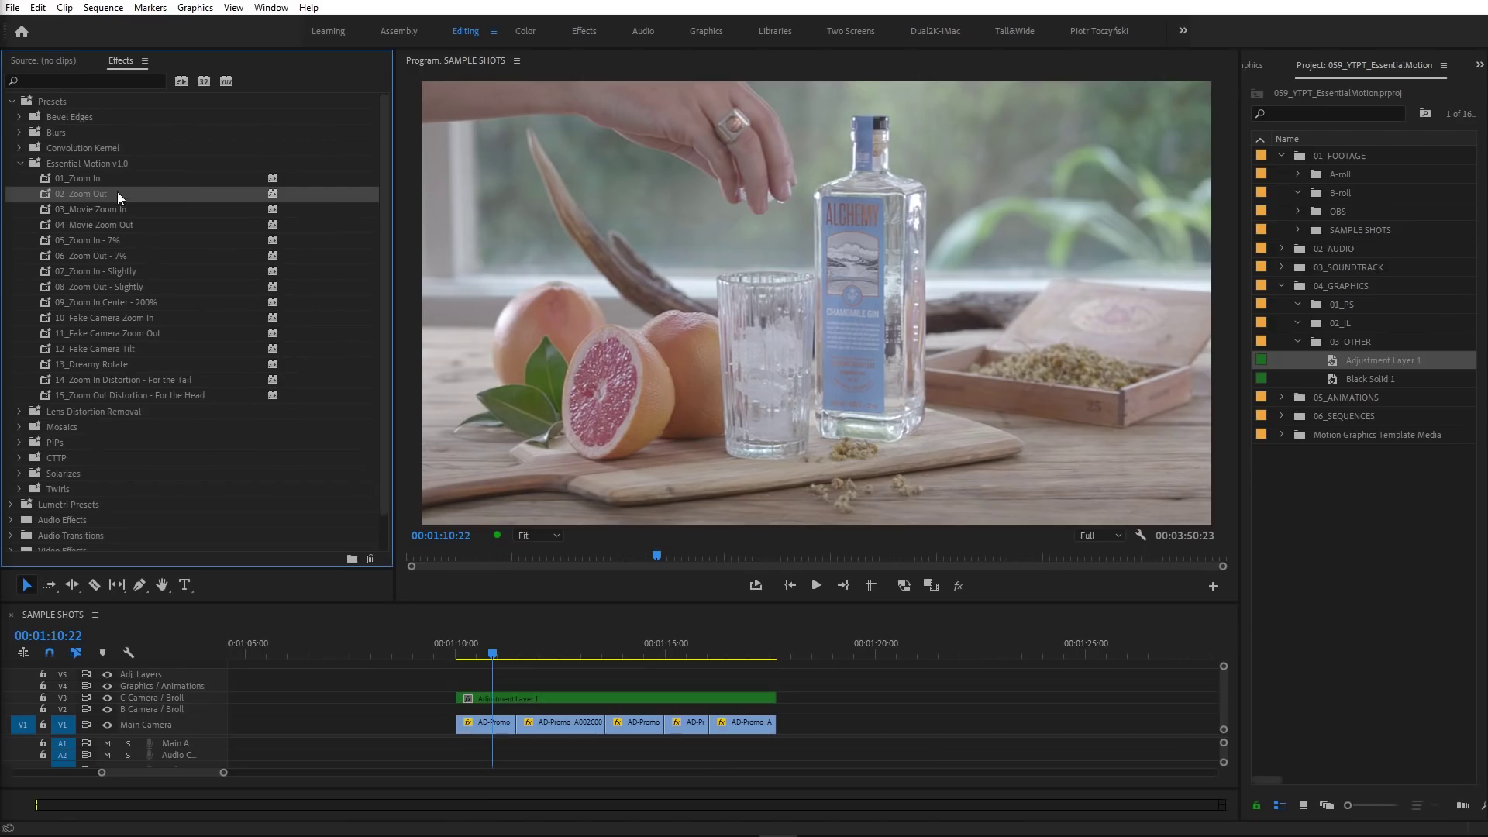
mouse_move(118, 195)
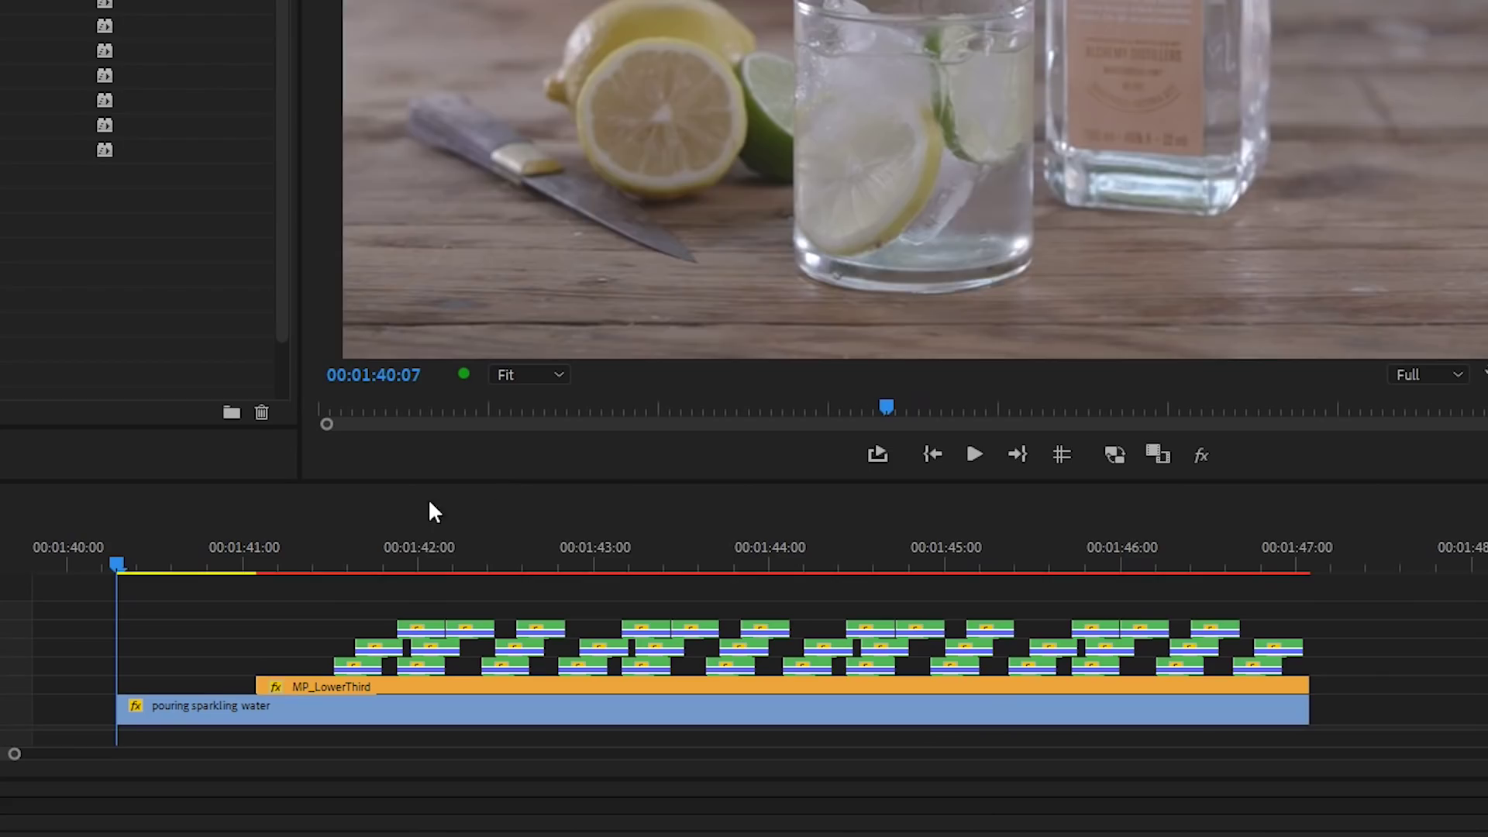
Place Adjustment Layer 1 on V6 above the sparkling water clips and apply 07_Zoom In - Slightly
drag(432, 508, 120, 609)
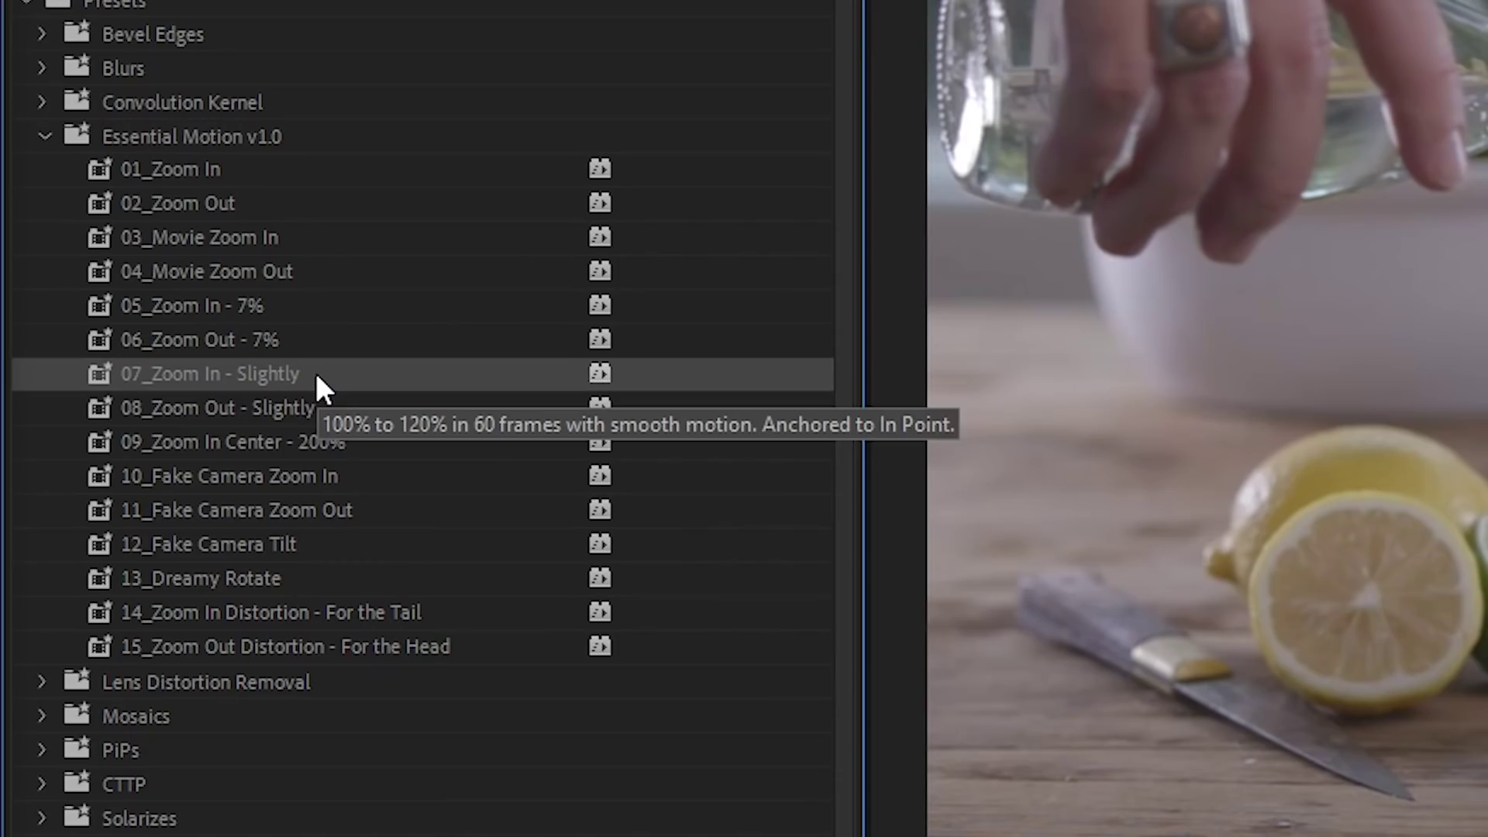
drag(315, 373, 438, 515)
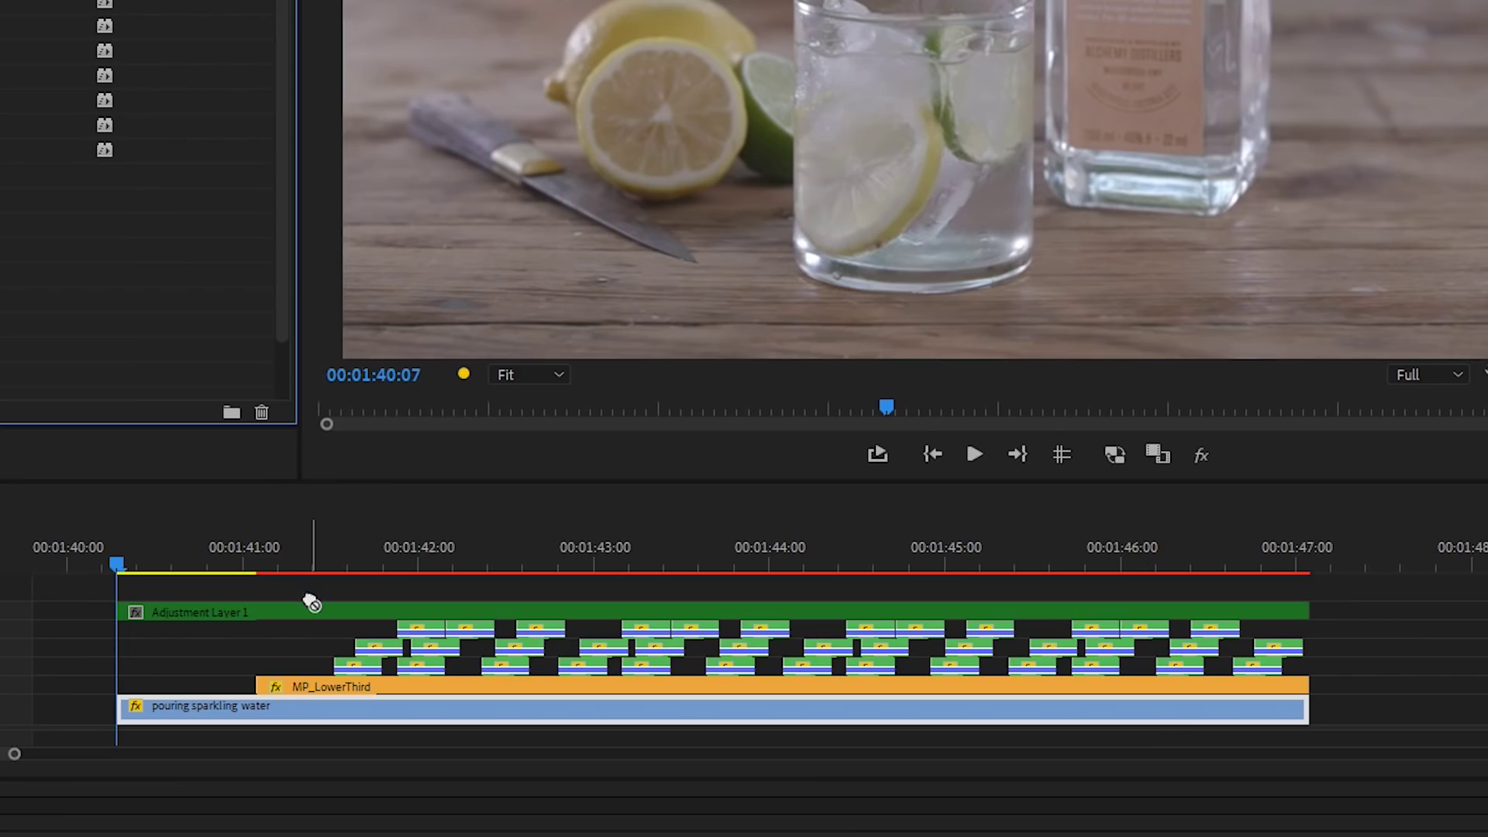
drag(309, 608, 309, 604)
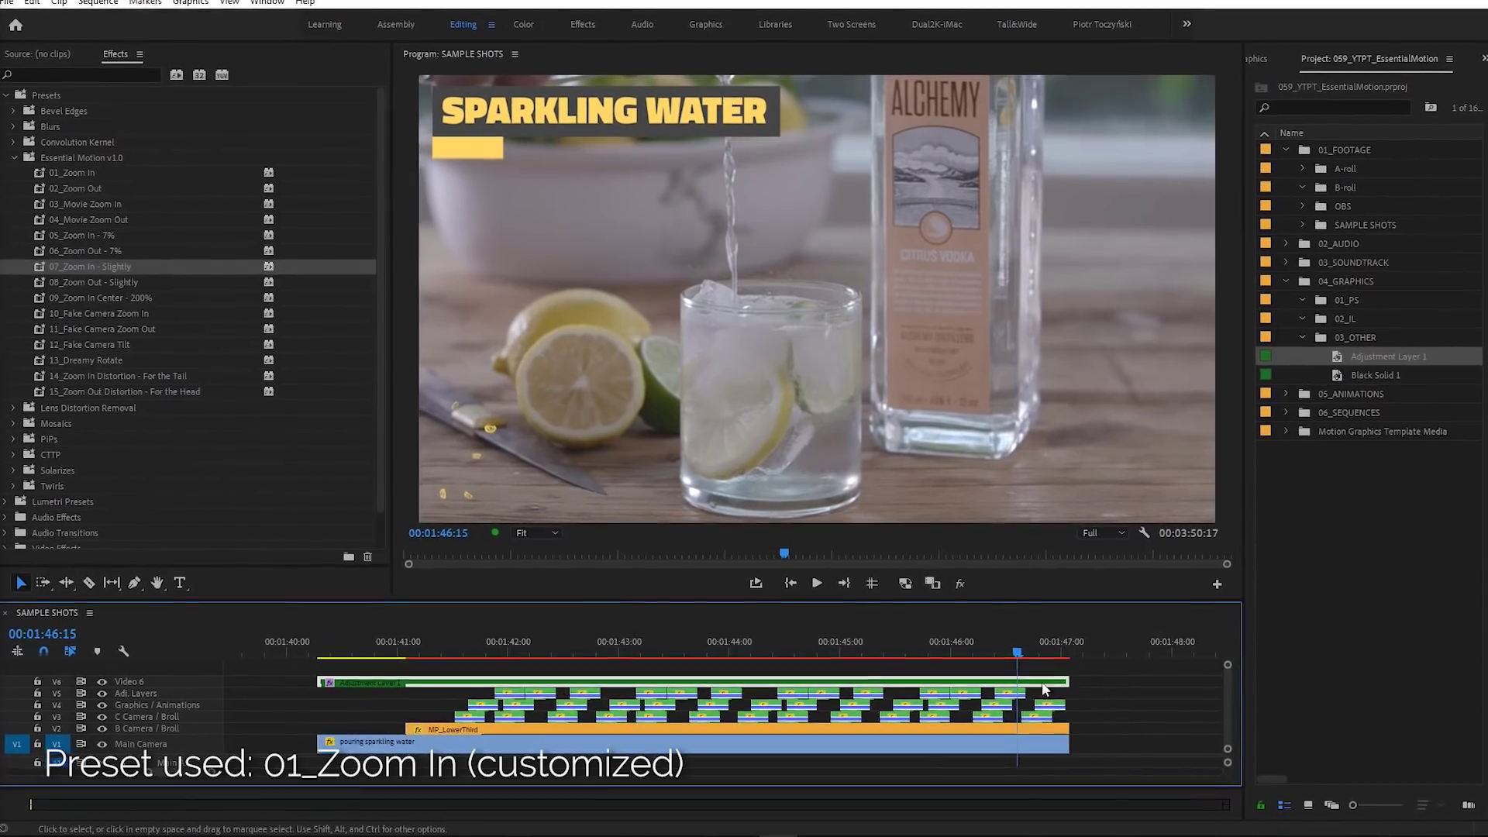
Shorten the adjustment layer's end and play the zoom from the start of the clips
drag(1068, 681, 1104, 667)
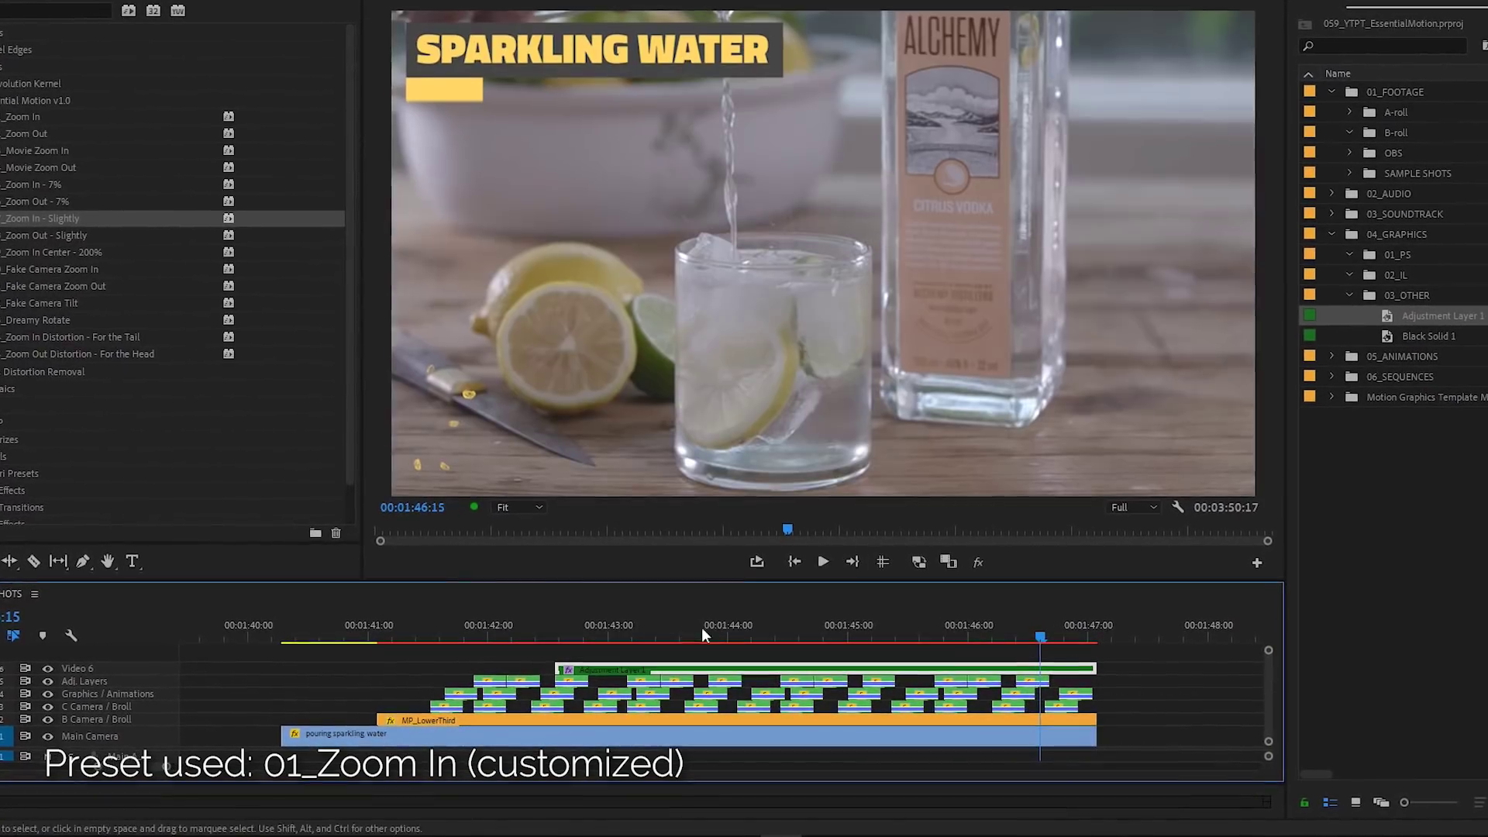
click(277, 620)
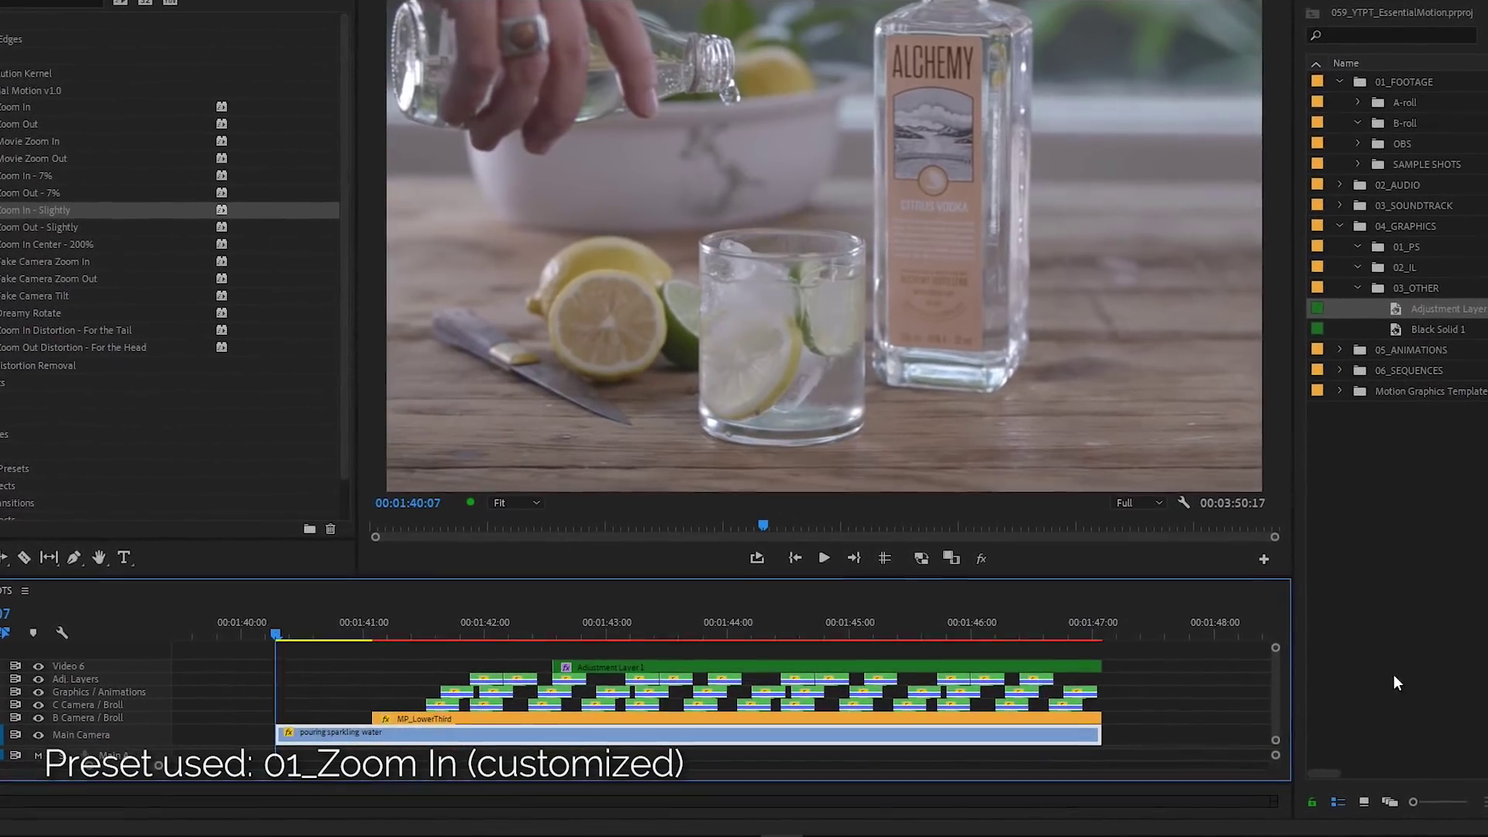
key(space)
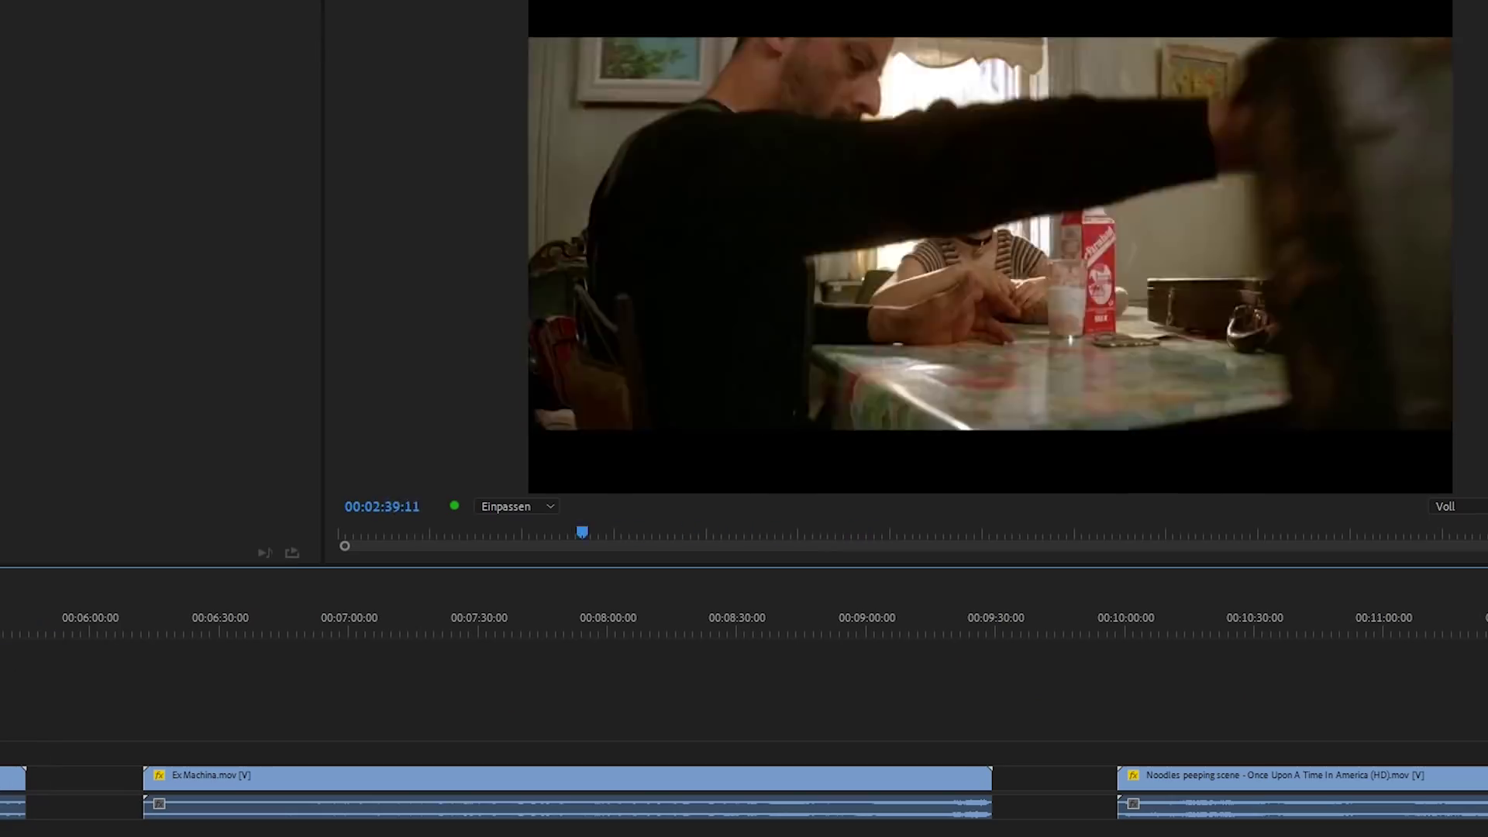
Scrub through the Ex Machina and Once Upon A Time In America clips to preview the zoom shots
drag(223, 624, 827, 632)
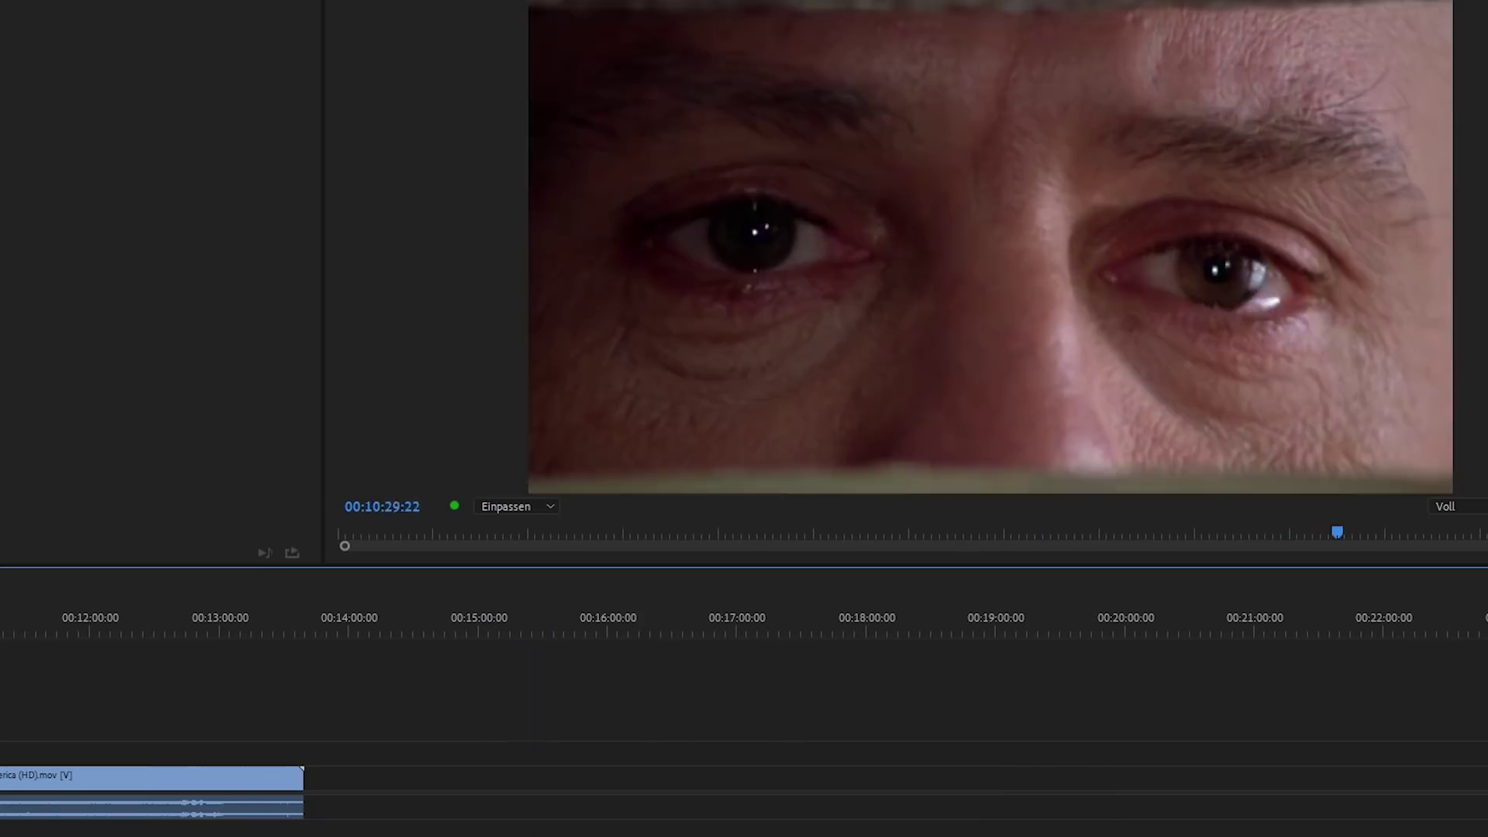
drag(100, 629, 302, 651)
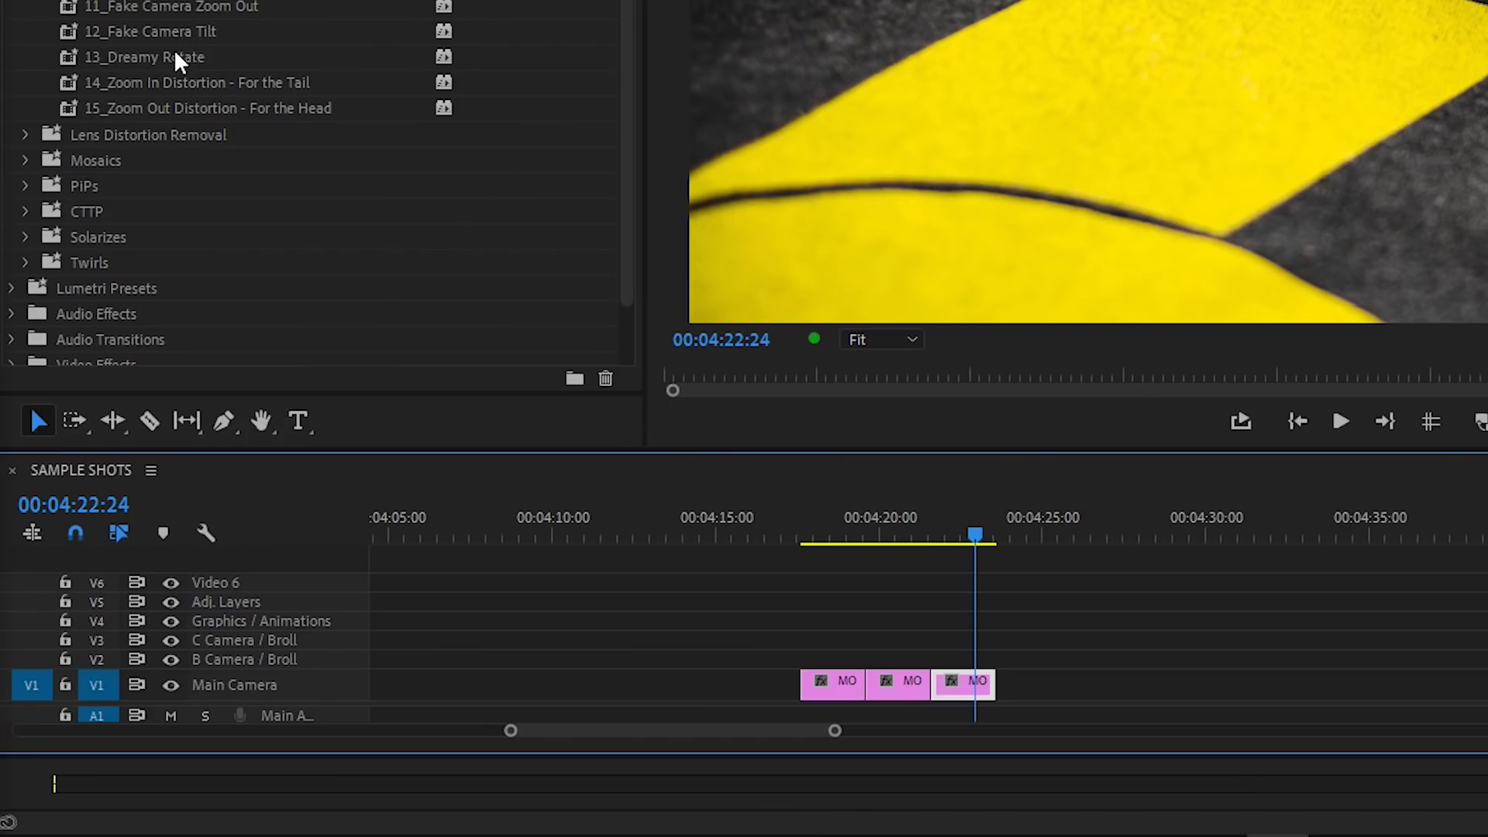
Apply 13_Dreamy Rotate to all three MOT stills and extend the middle still by 11 frames
drag(175, 55, 716, 614)
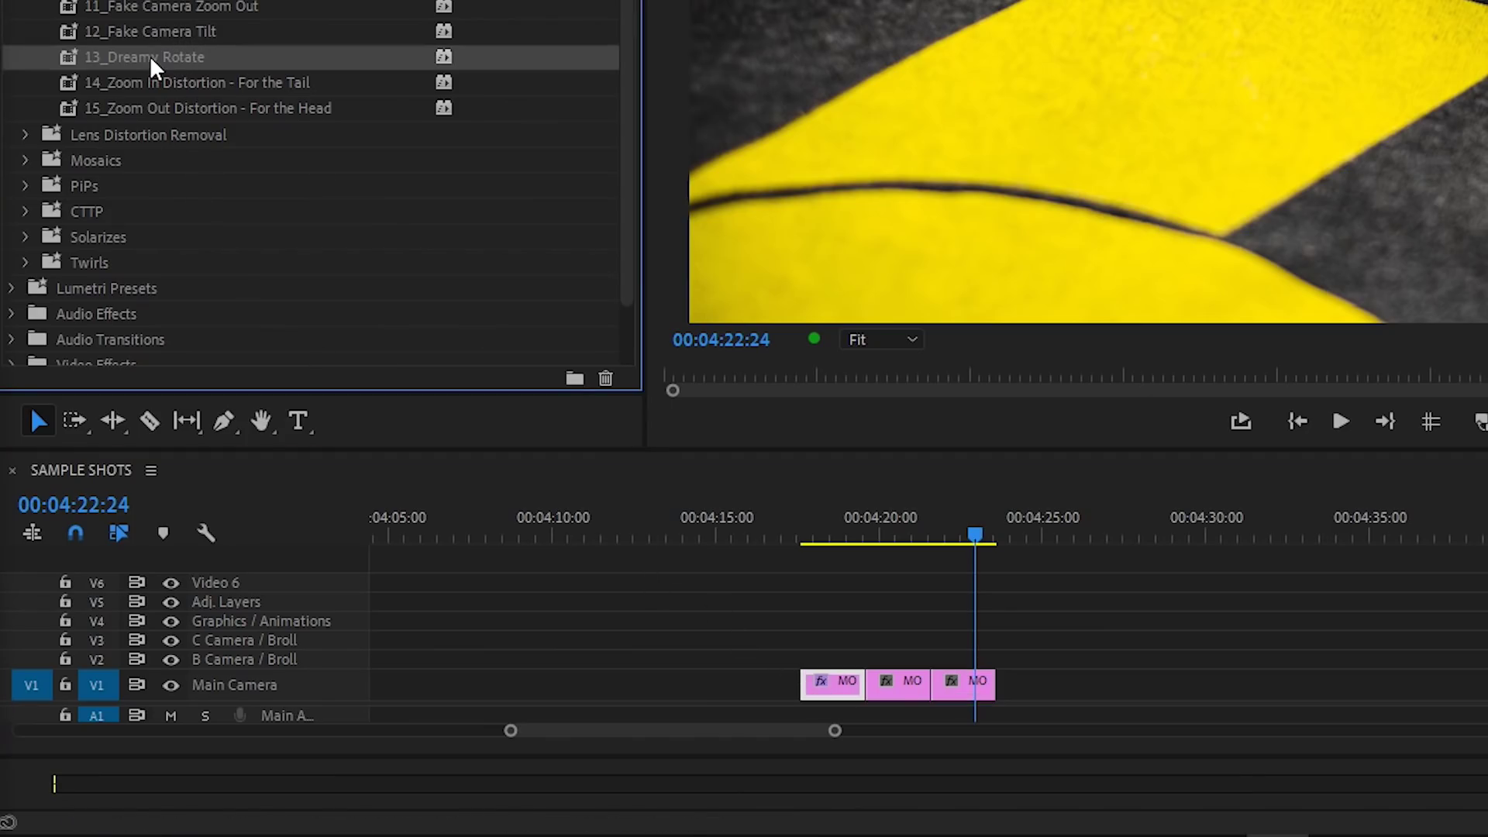
drag(150, 54, 660, 468)
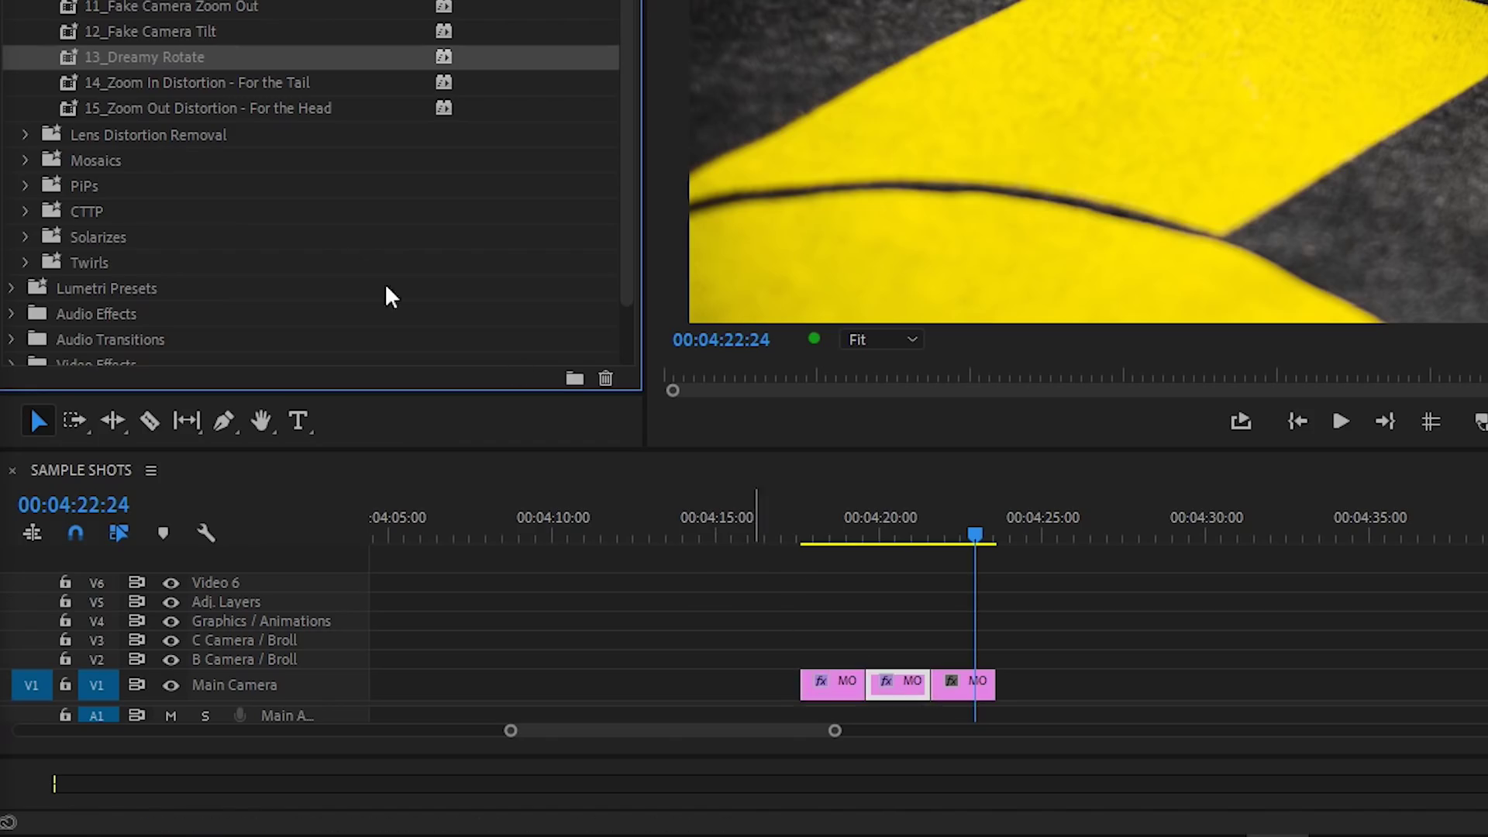
drag(187, 62, 933, 585)
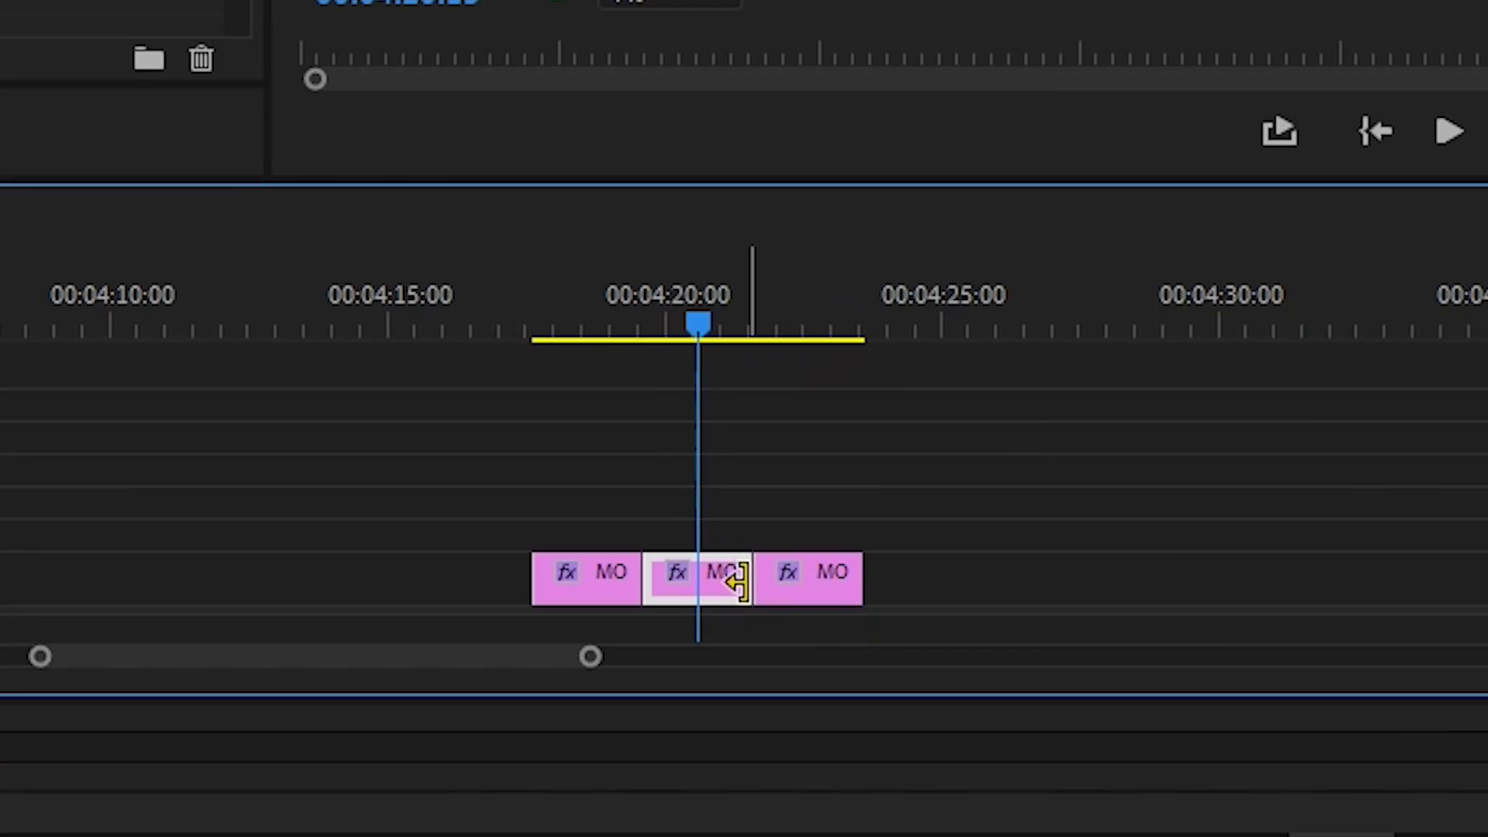
drag(746, 581, 764, 586)
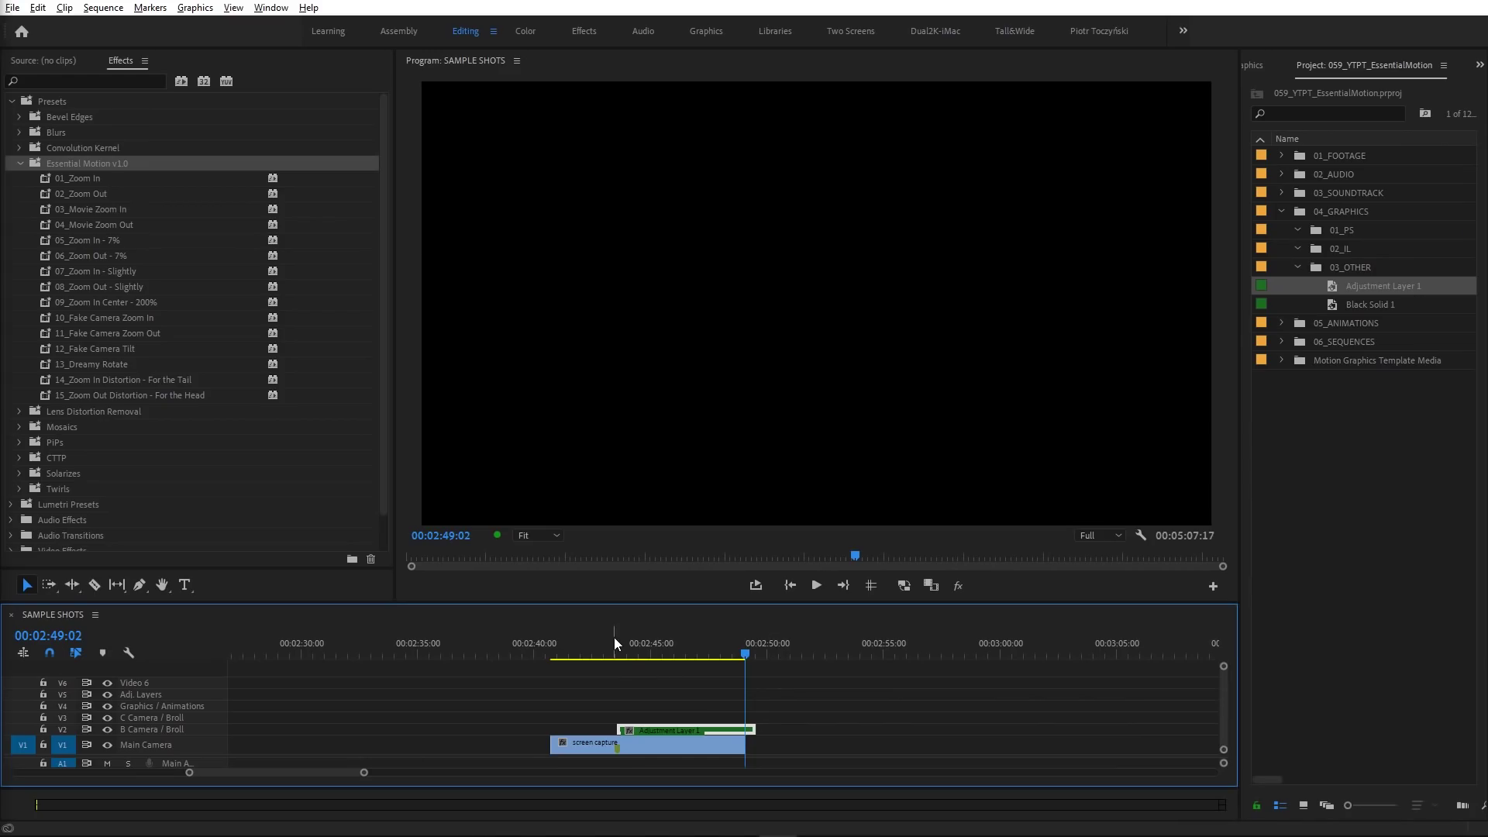
Shift Adjustment Layer 1 to begin at 00:02:43:14 and trim it to end with the screen capture
click(542, 471)
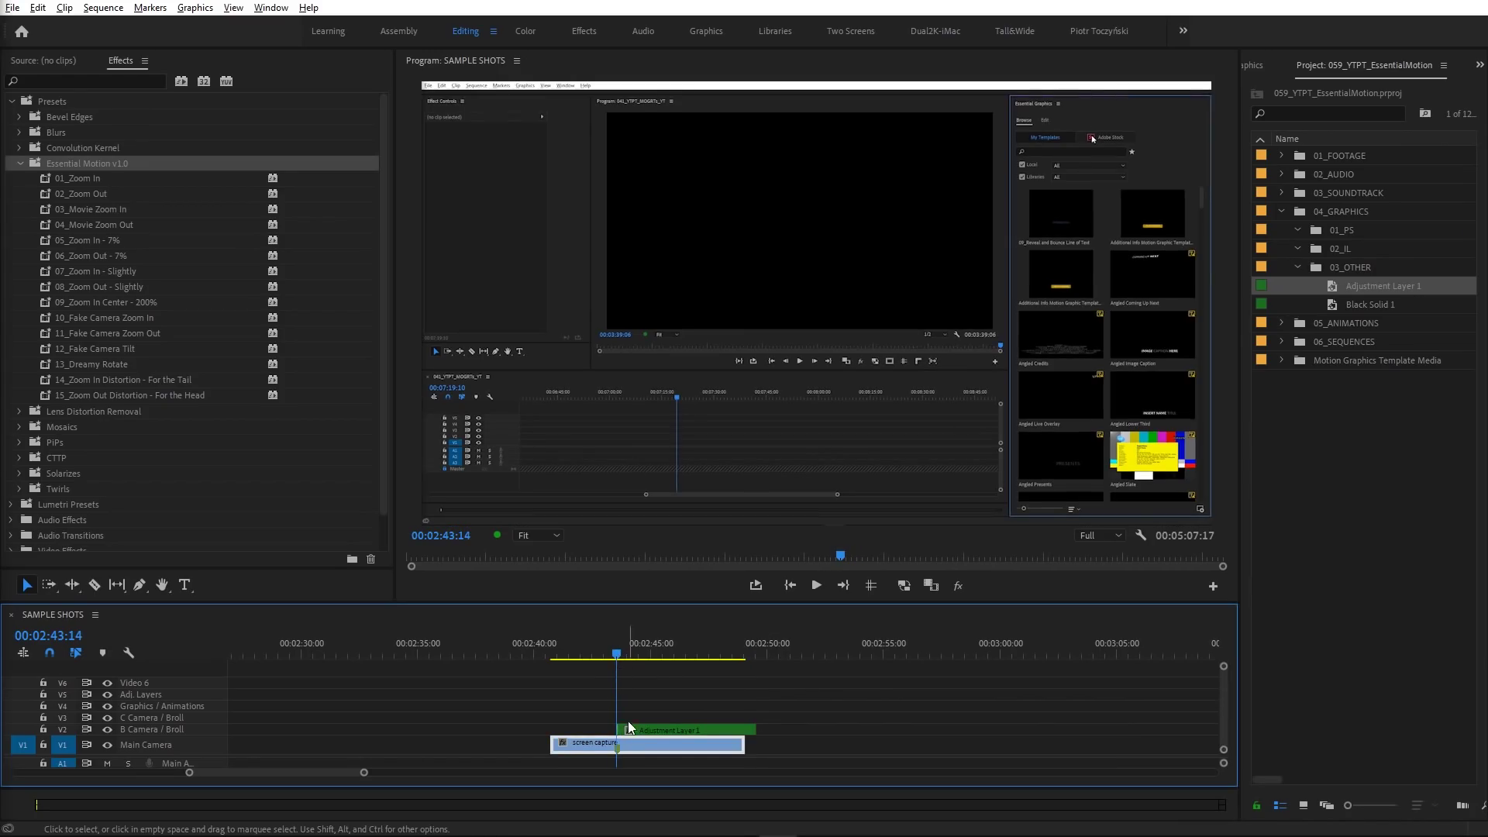
drag(631, 732, 737, 744)
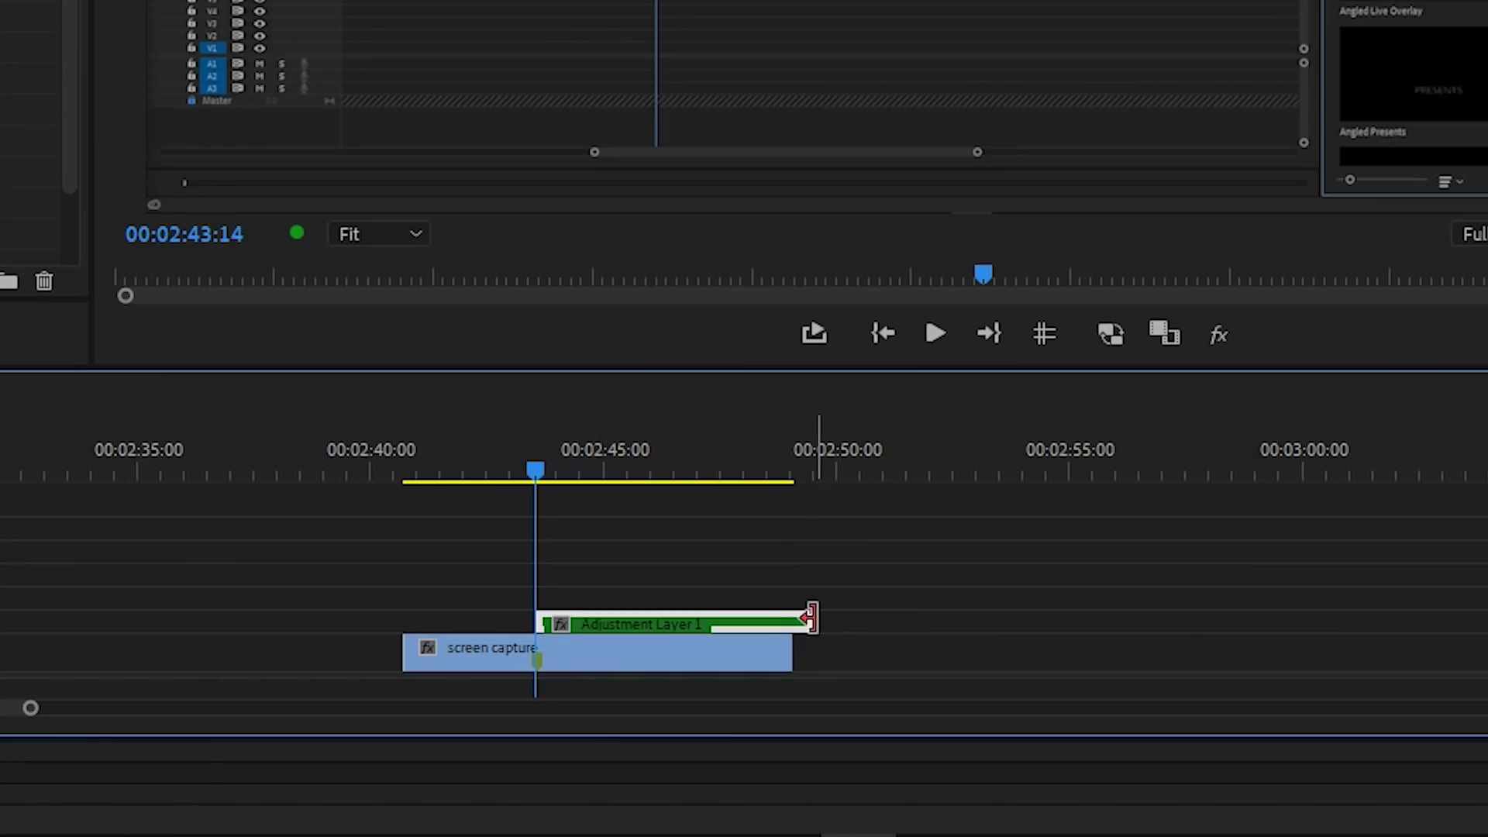
drag(806, 618, 796, 618)
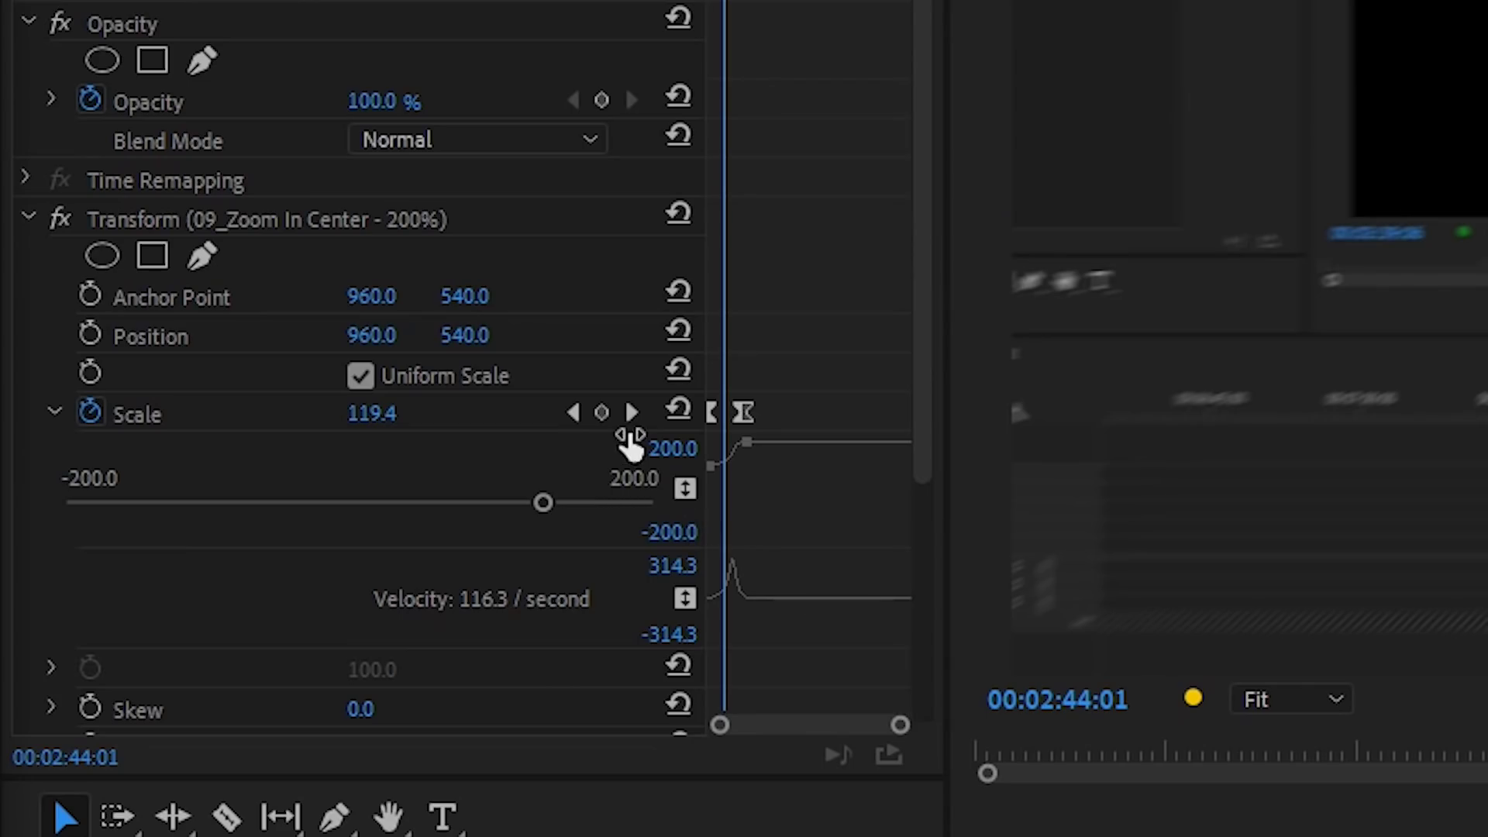
On the final Scale keyframe, enter Scale 240, Anchor Point 1920, 0 and Position 1920, 0
click(630, 412)
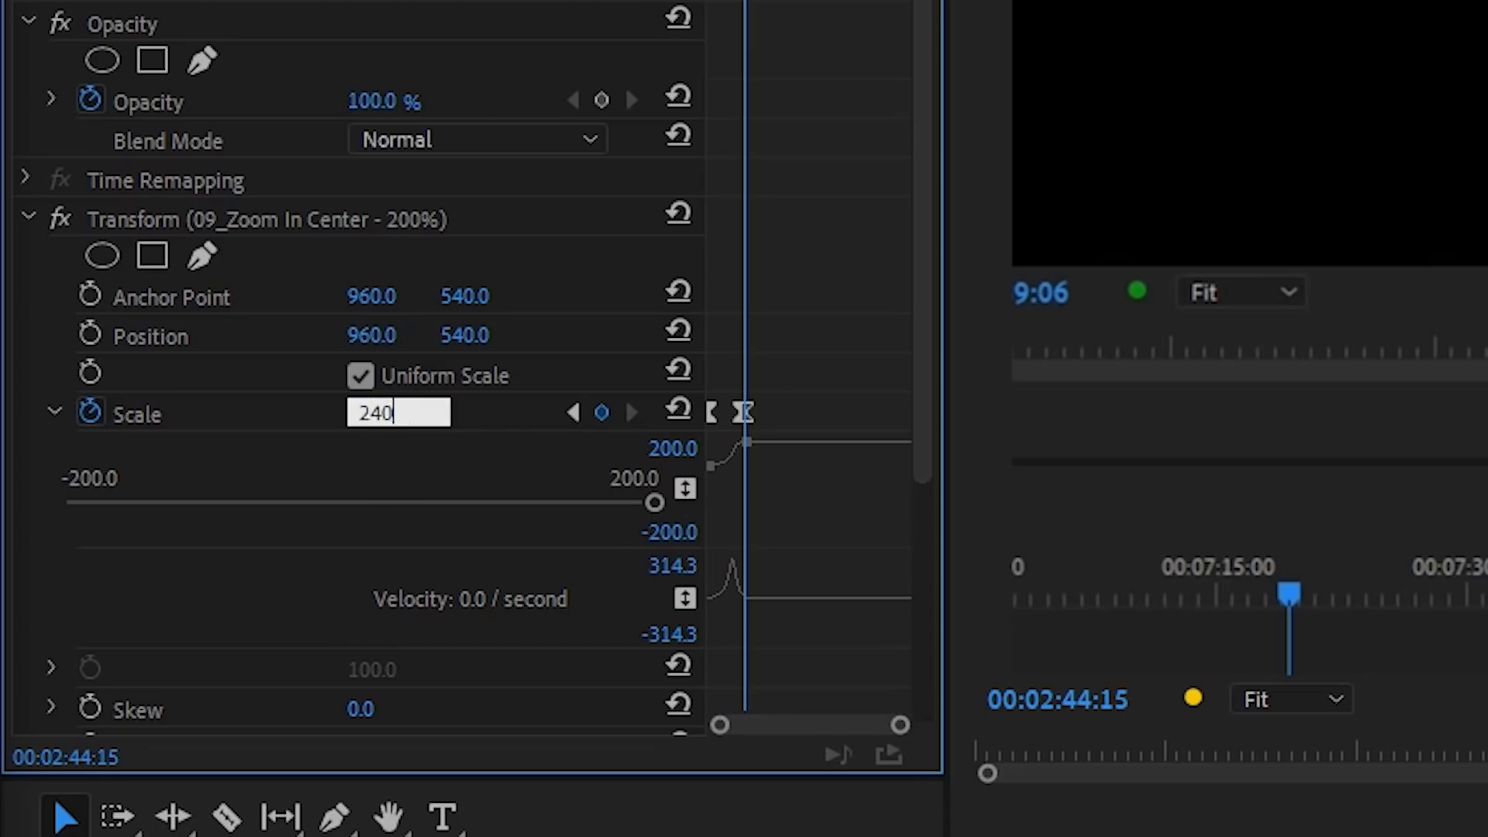
key(Return)
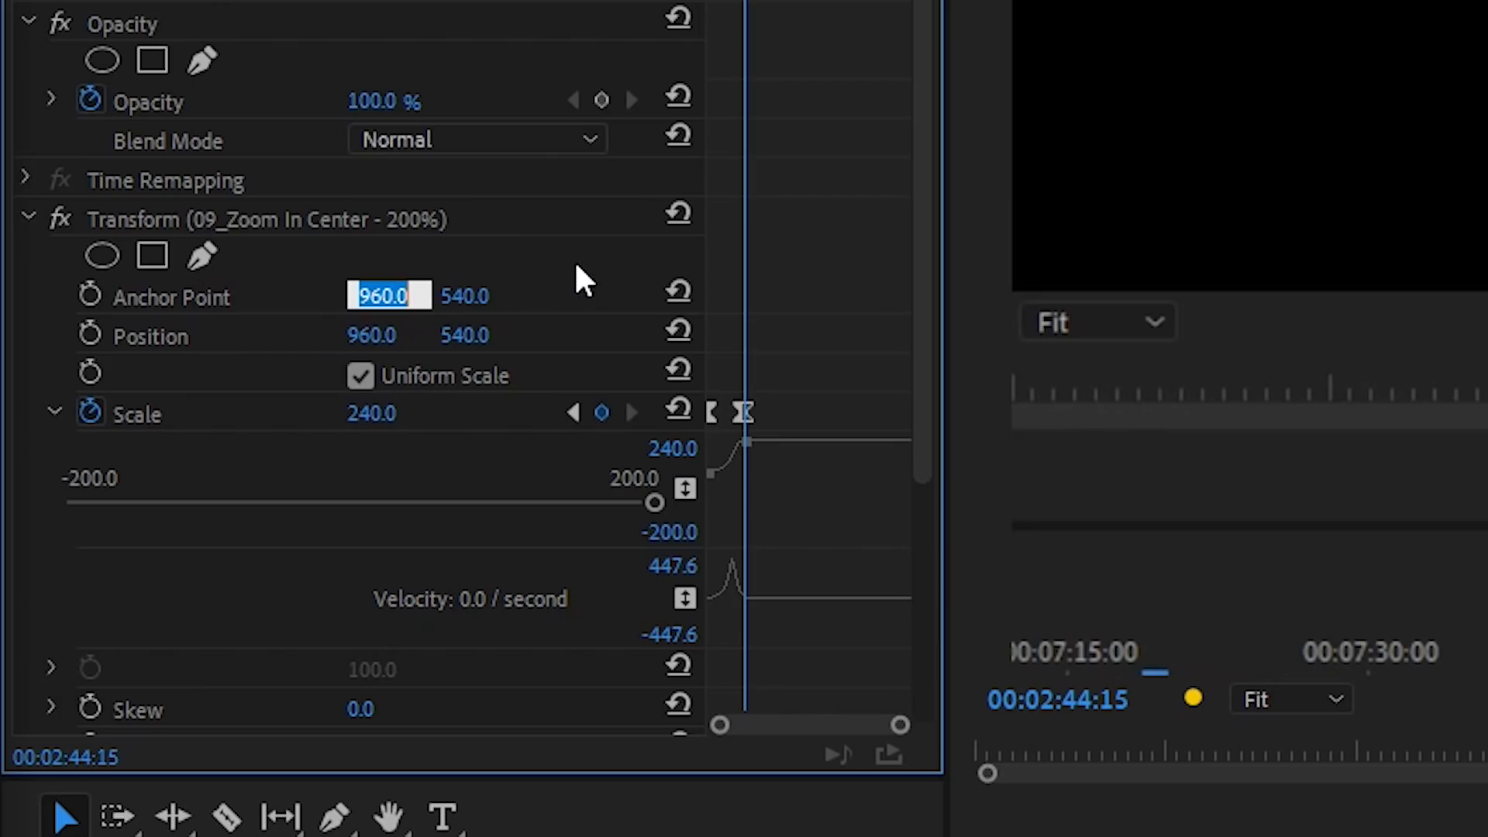
text(1920)
key(Tab)
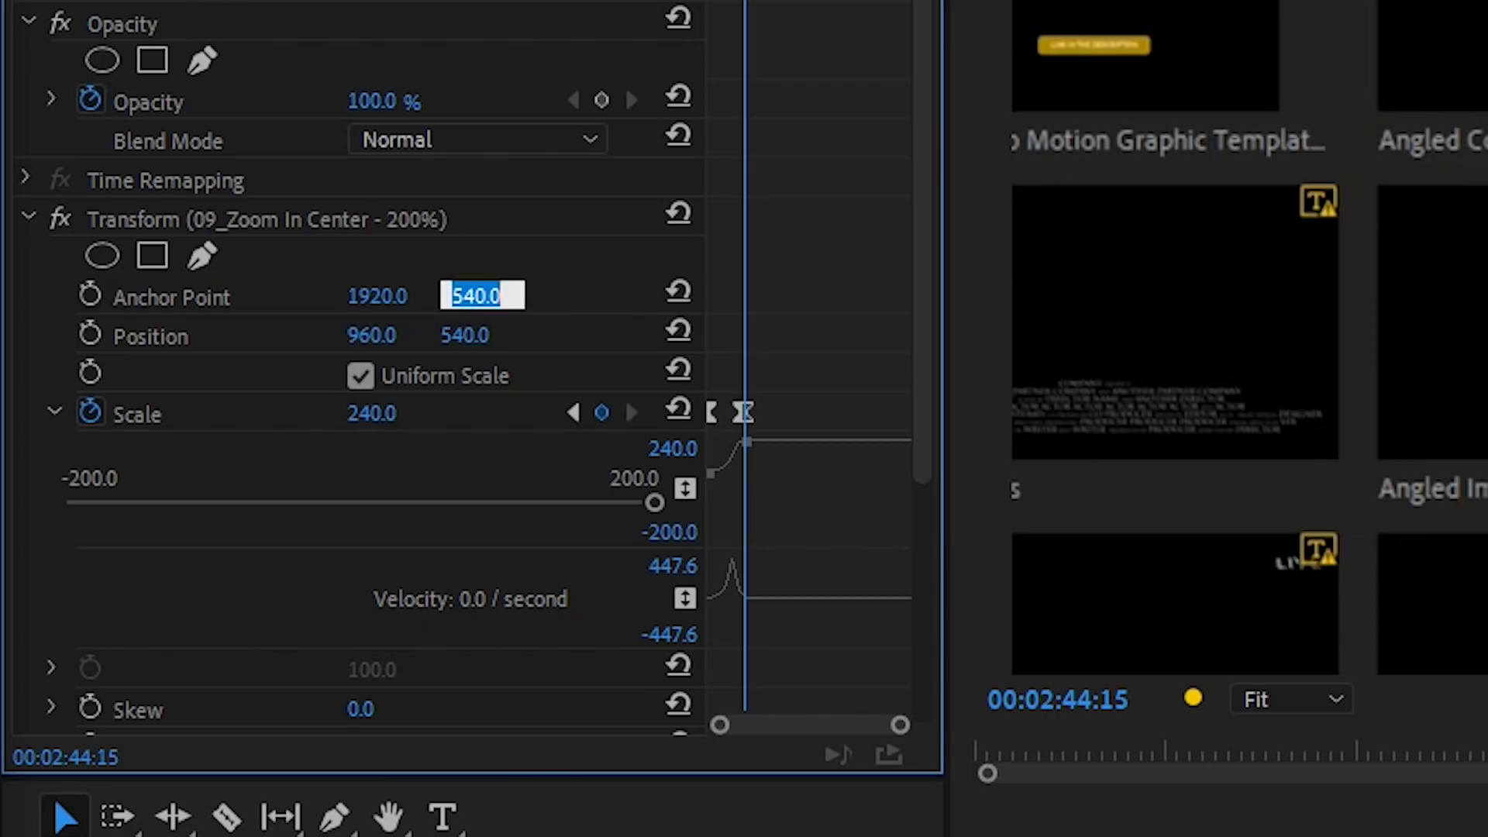
text(0)
key(Tab)
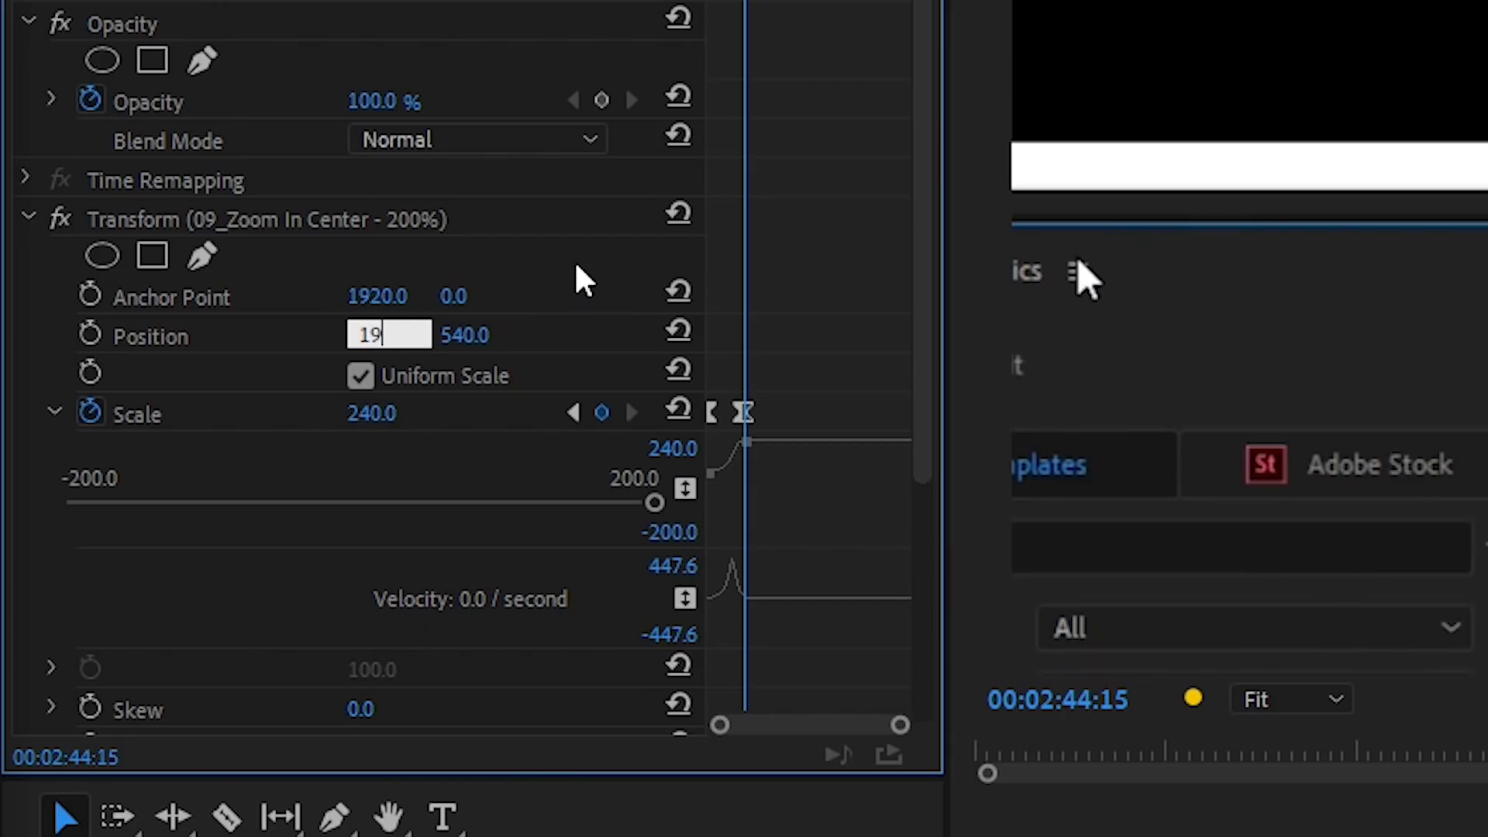
text(1920)
key(Tab)
text(0)
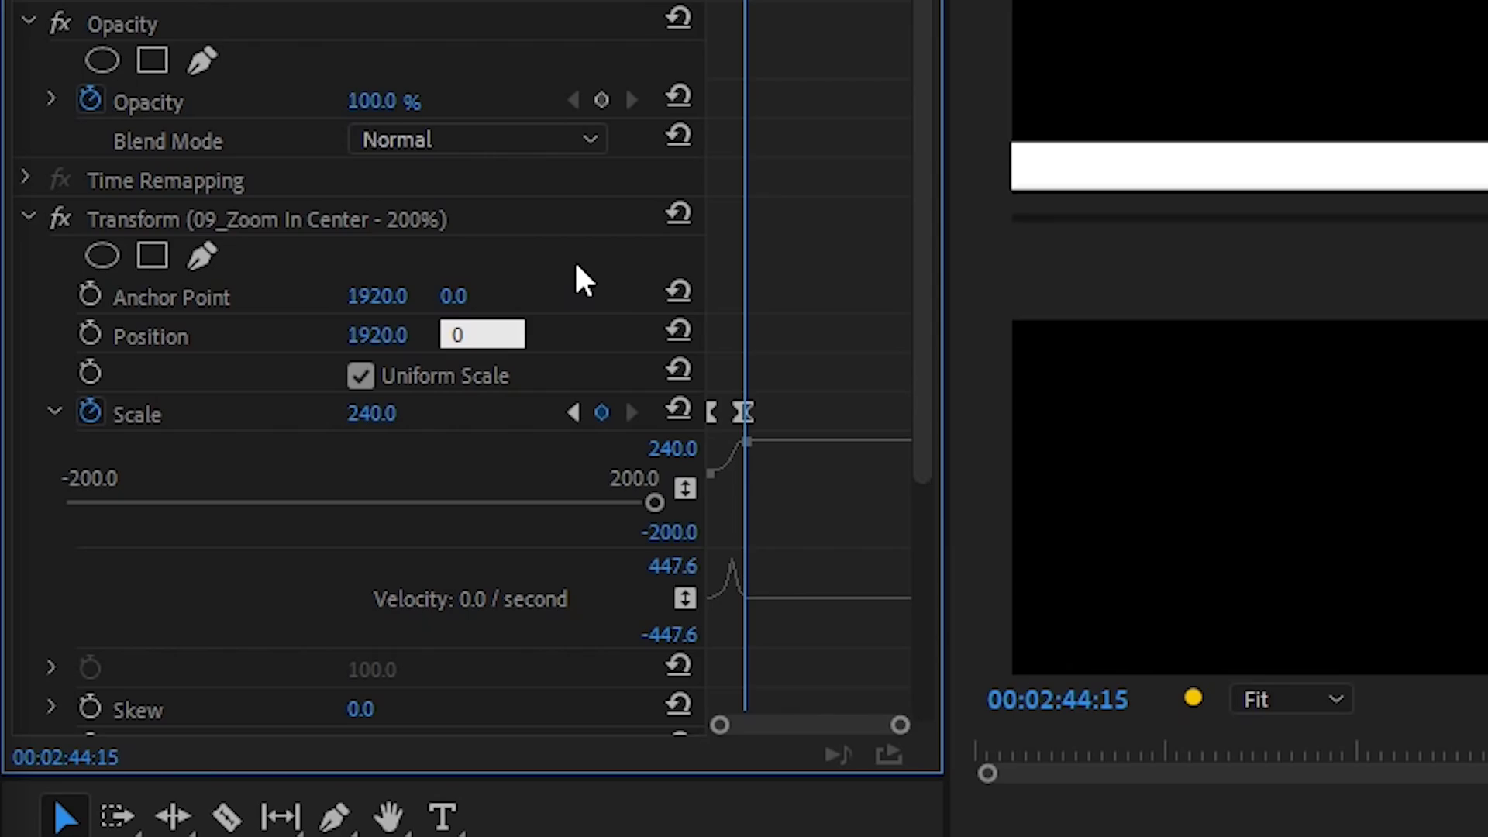
key(Return)
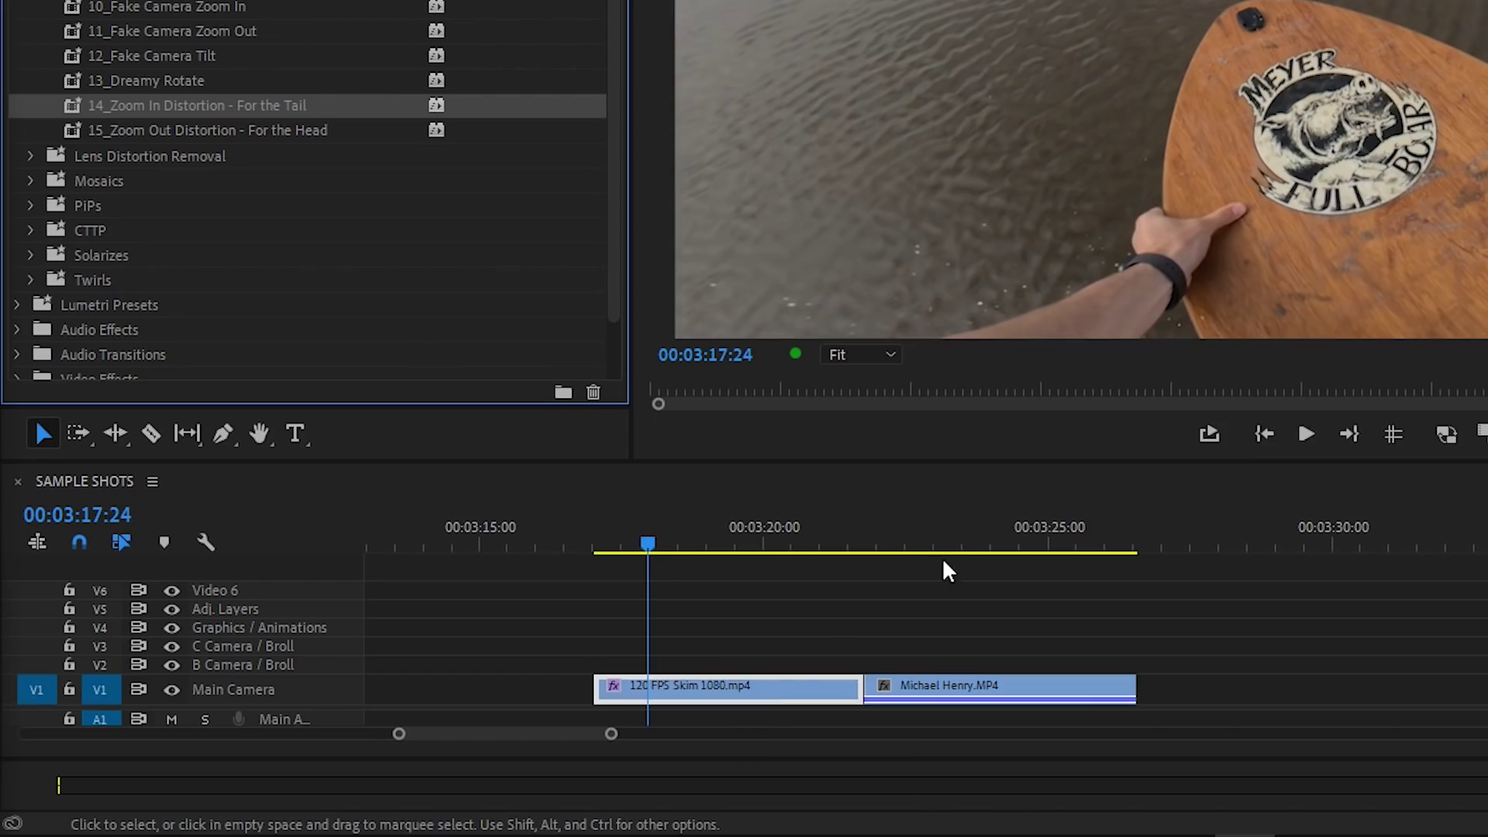
Drop the 15_Zoom Out Distortion - For the Head preset onto the second surfing clip on V1
drag(278, 130, 324, 163)
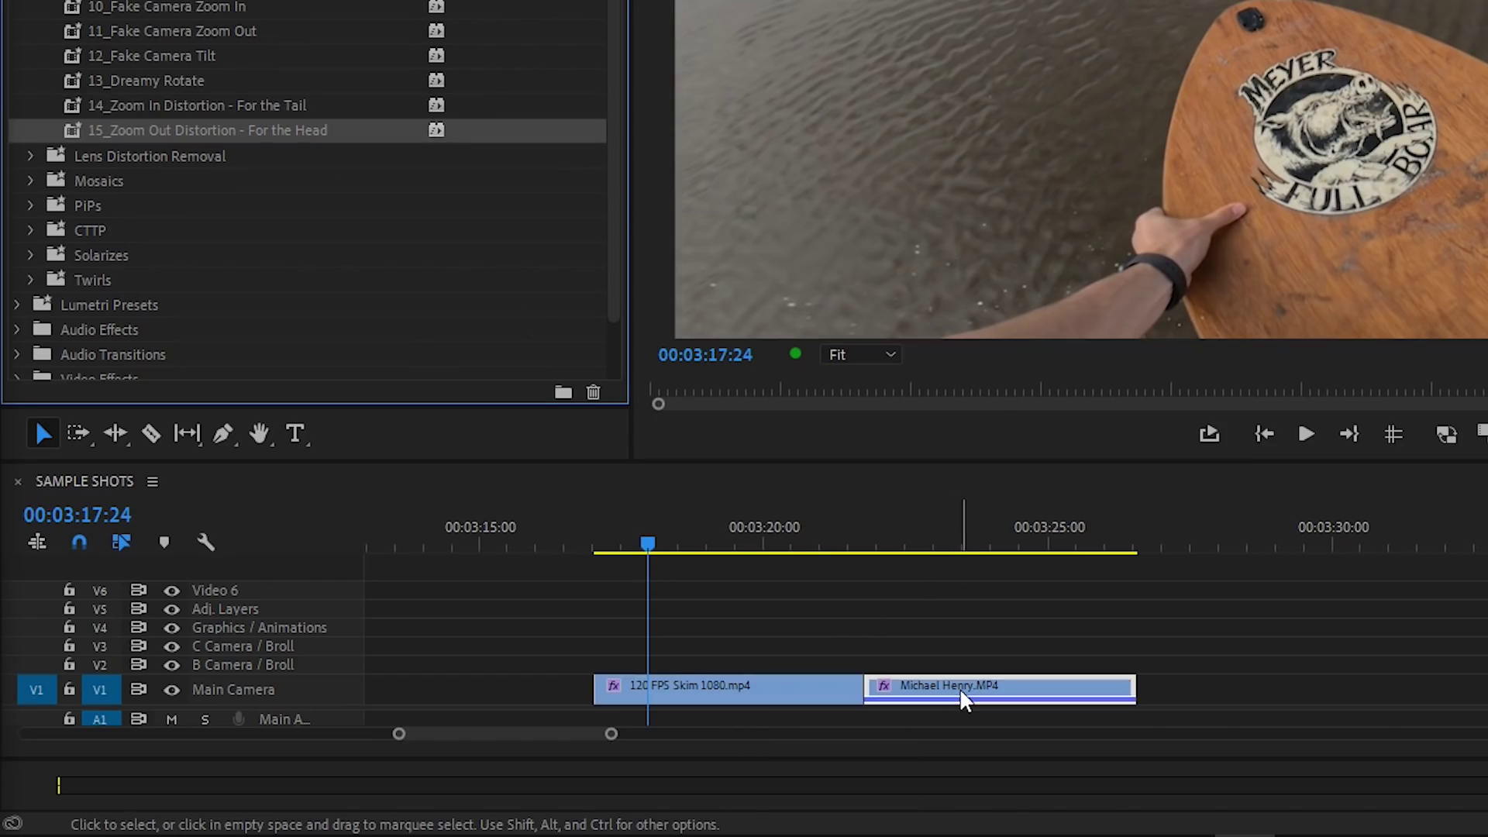